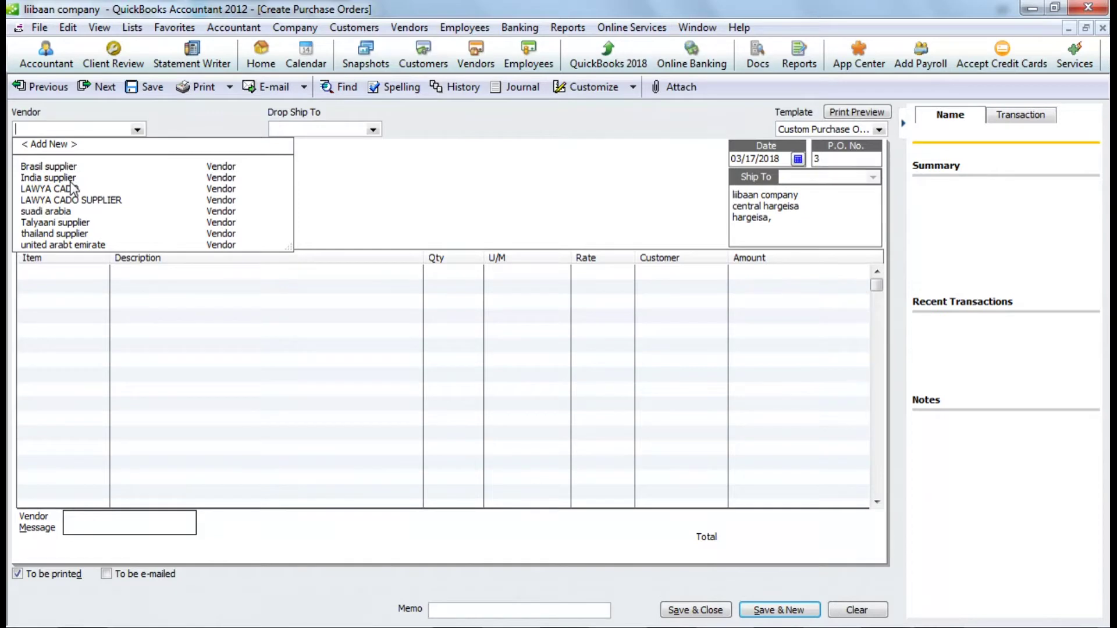
Choose India supplier as the purchase order's vendor and add INV0002 Bariis25kg as the first line item.
left_click(70, 180)
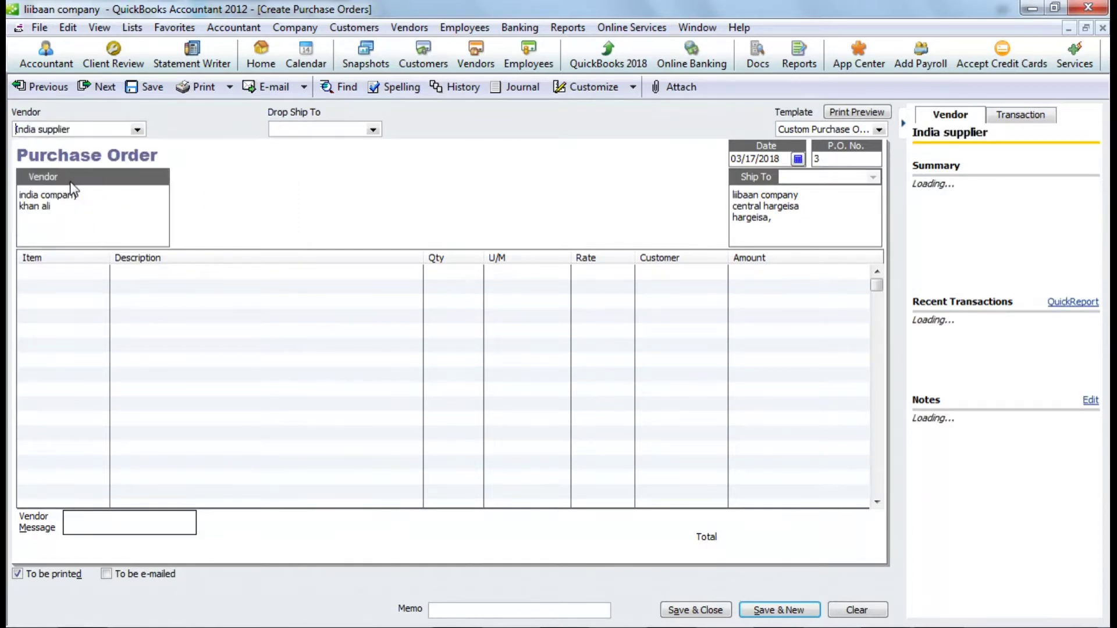
left_click(91, 271)
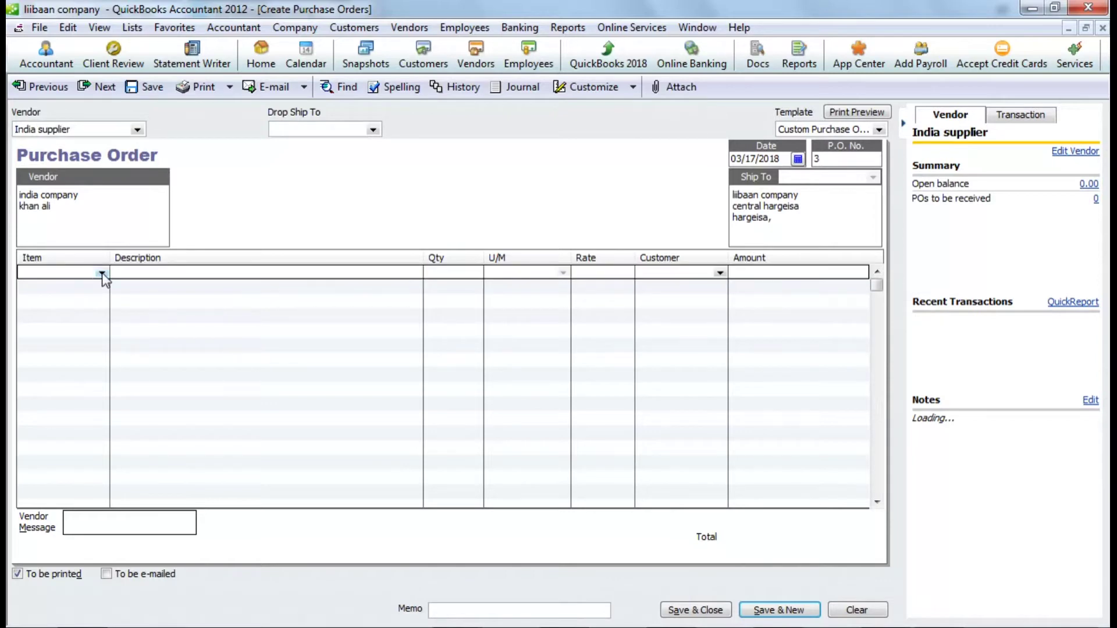
left_click(102, 273)
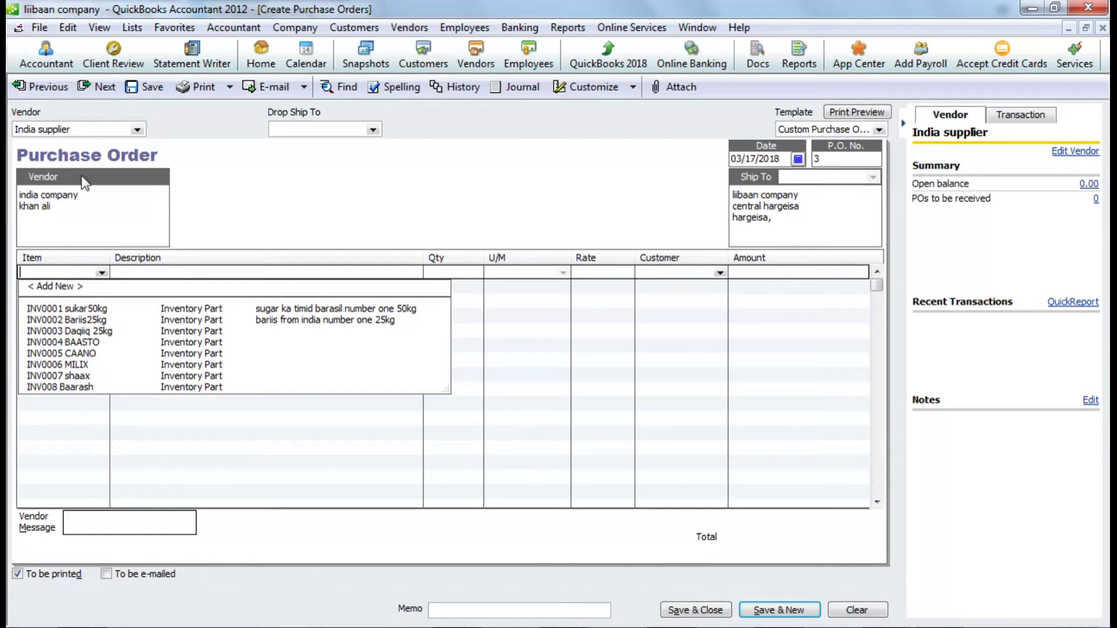
left_click(63, 319)
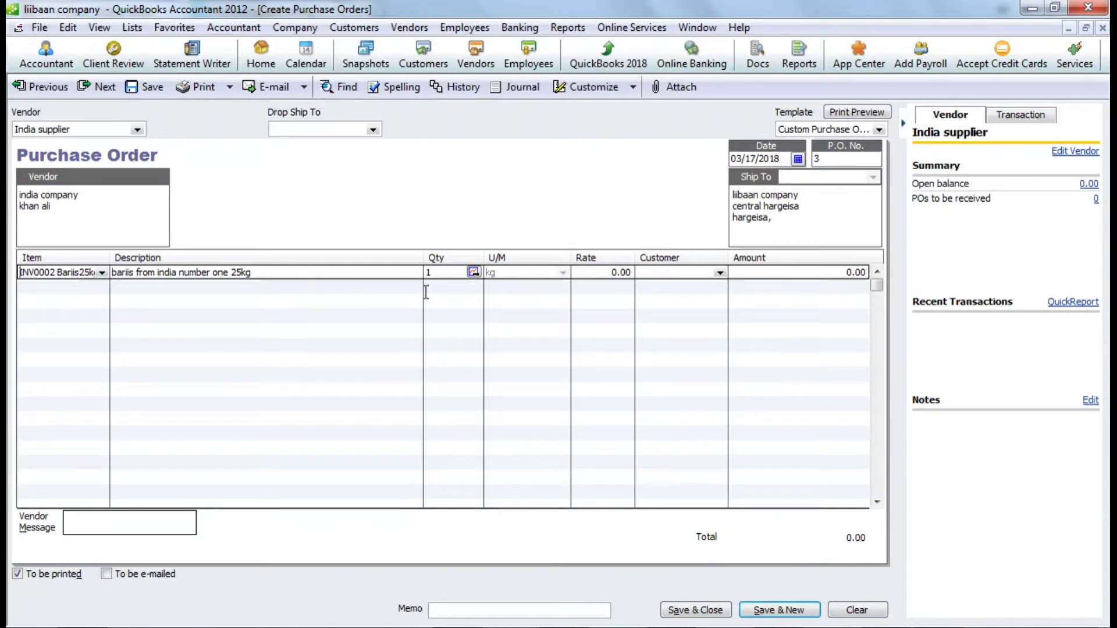
Set the Bariis25kg line's quantity to 1000 and rate to 15, updating the item with the new cost.
left_click(443, 275)
type("1000")
left_click(598, 269)
key("BackSpace")
type("15")
left_click(724, 273)
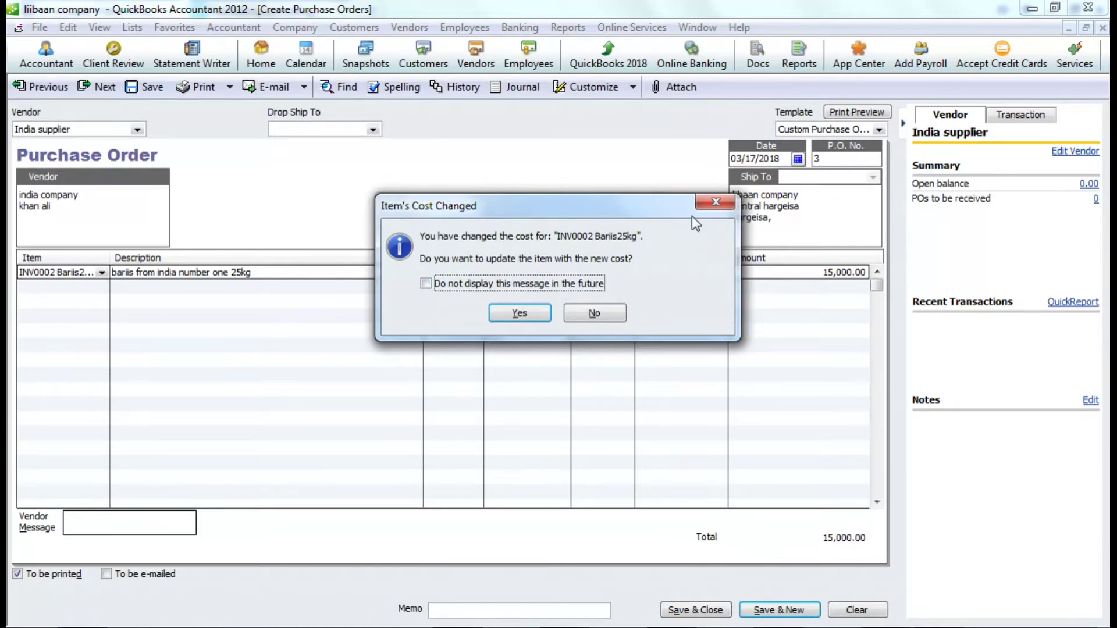
left_click(512, 311)
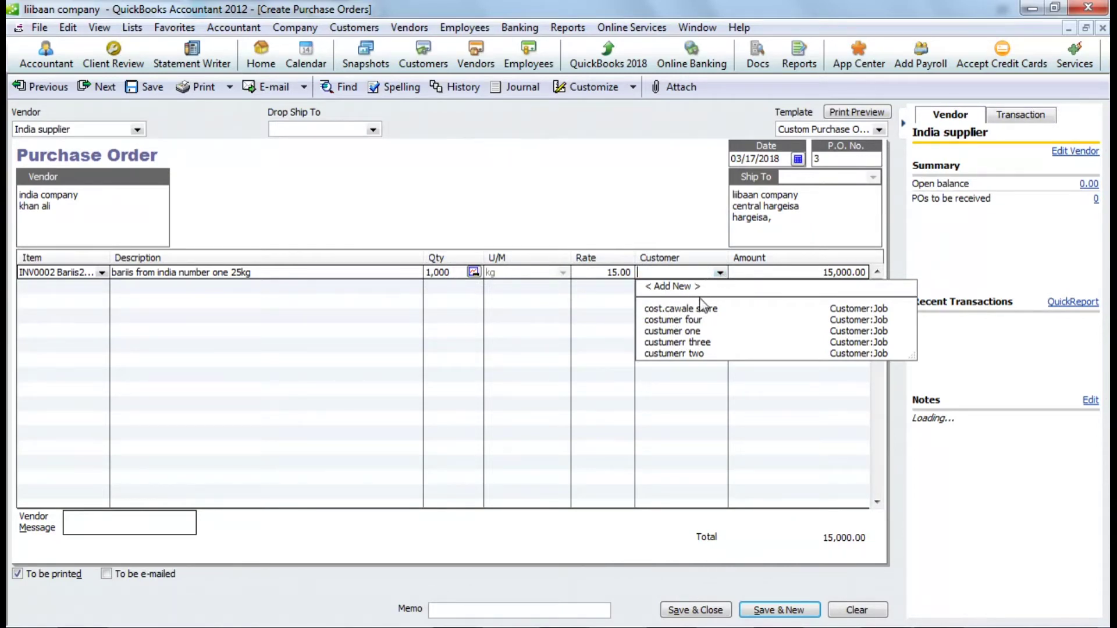
left_click(720, 273)
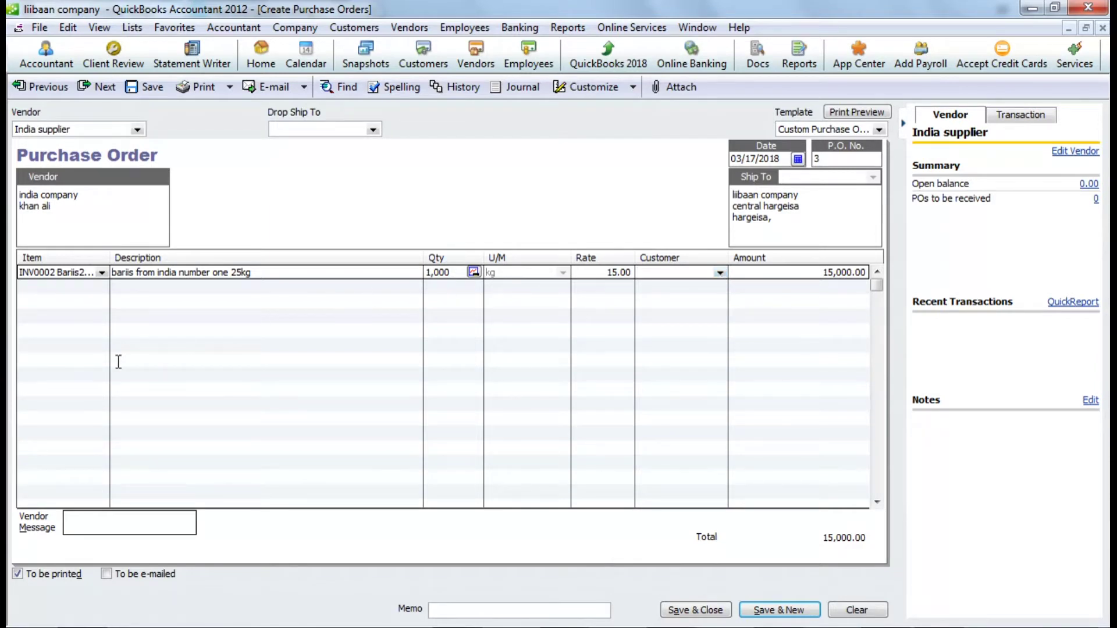
Add INV0003 Daqiiq 25kg on the second line with the description "daqiiq kulati fiican oo ah number one 25kg".
left_click(91, 286)
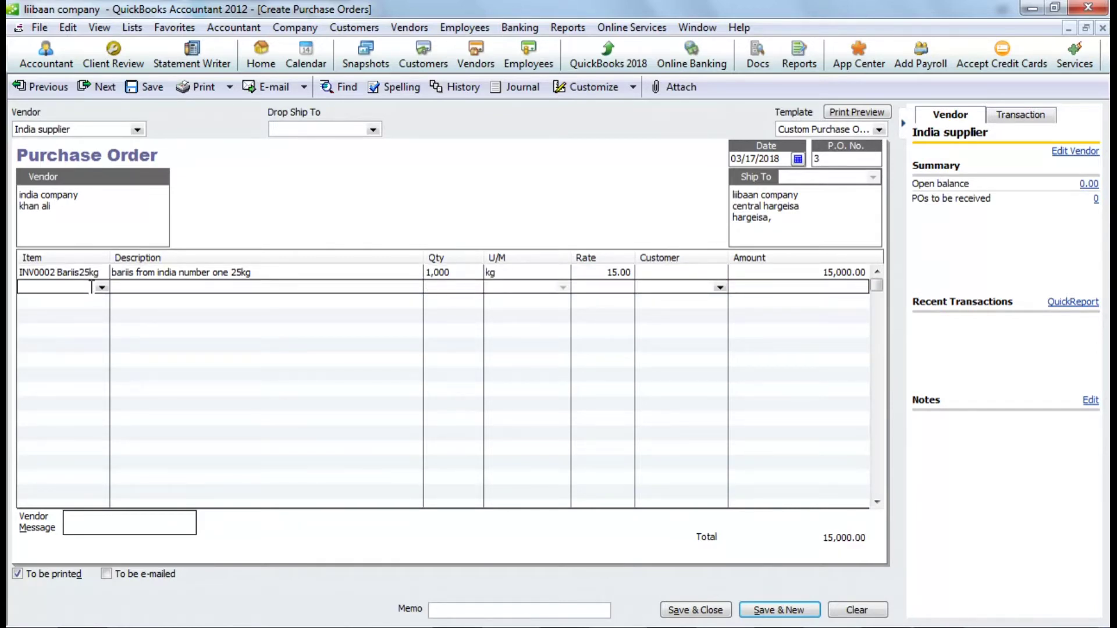
left_click(101, 287)
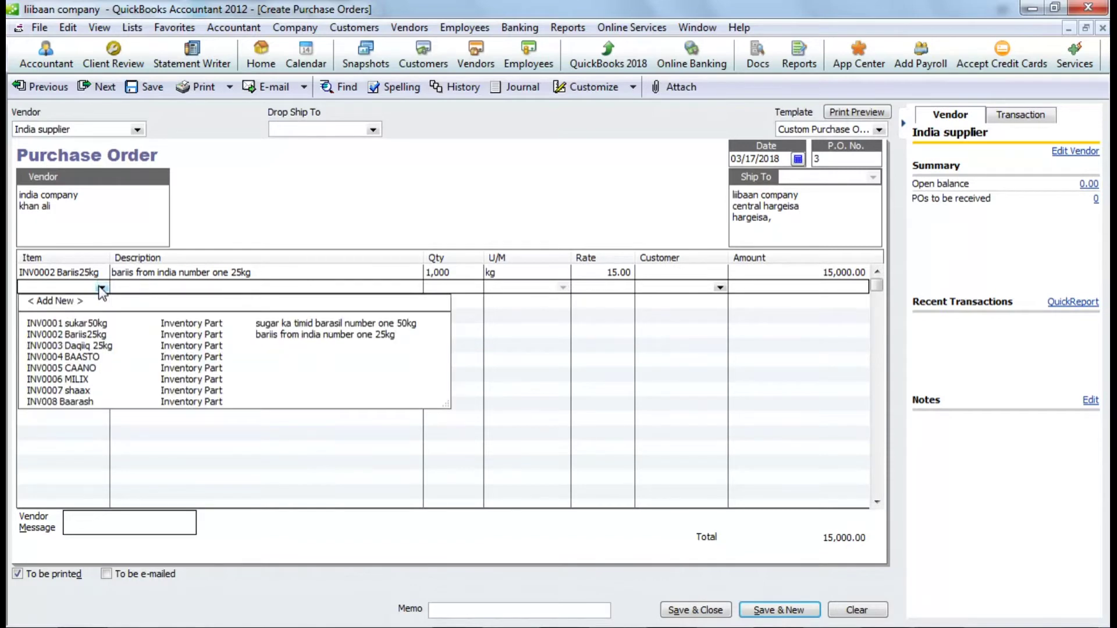
left_click(98, 346)
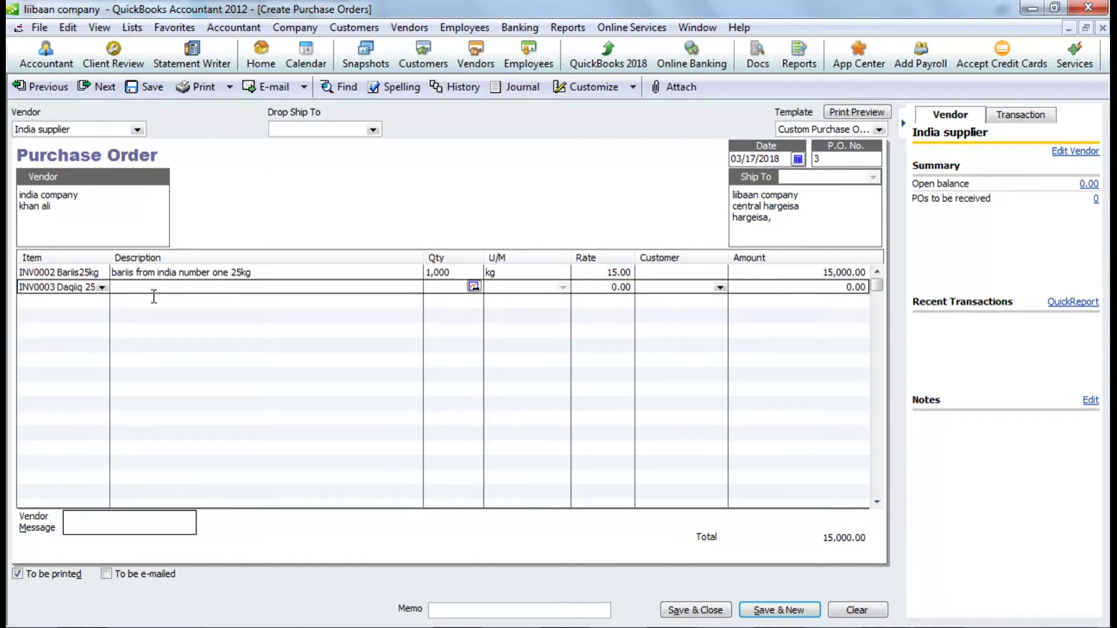
left_click(244, 285)
type("daqiiq kulati fiican oo ah number one 25kg")
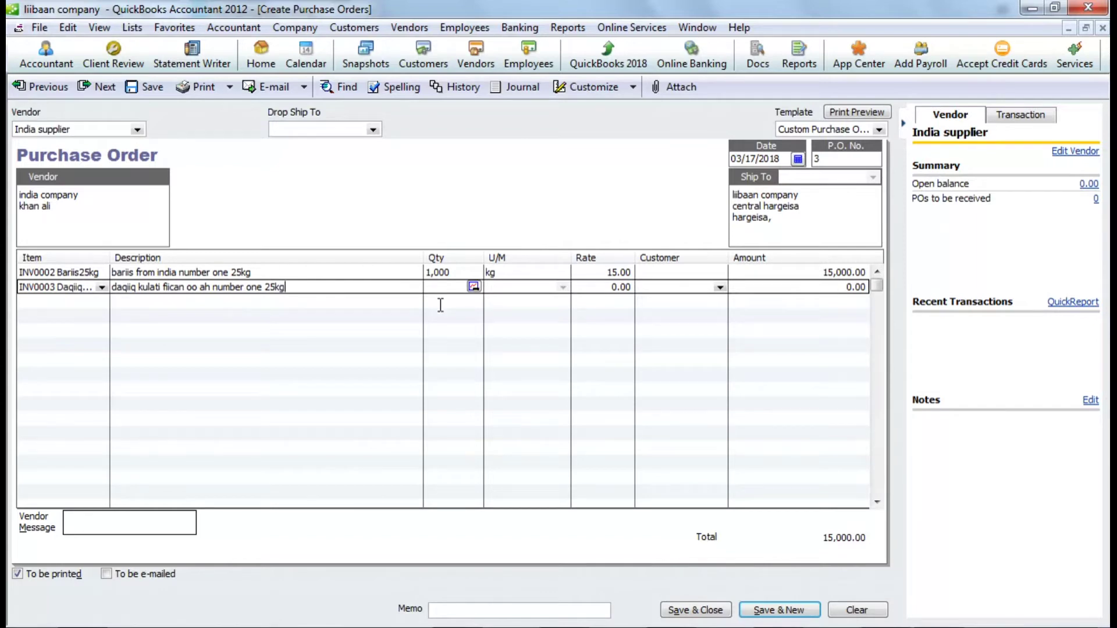
Set the Daqiiq line's quantity to 1500 and rate to 15, updating the item cost and turning off future cost-change messages.
left_click(452, 290)
type("1500")
left_click(589, 286)
left_click(612, 288)
key("BackSpace")
type("15")
left_click(796, 287)
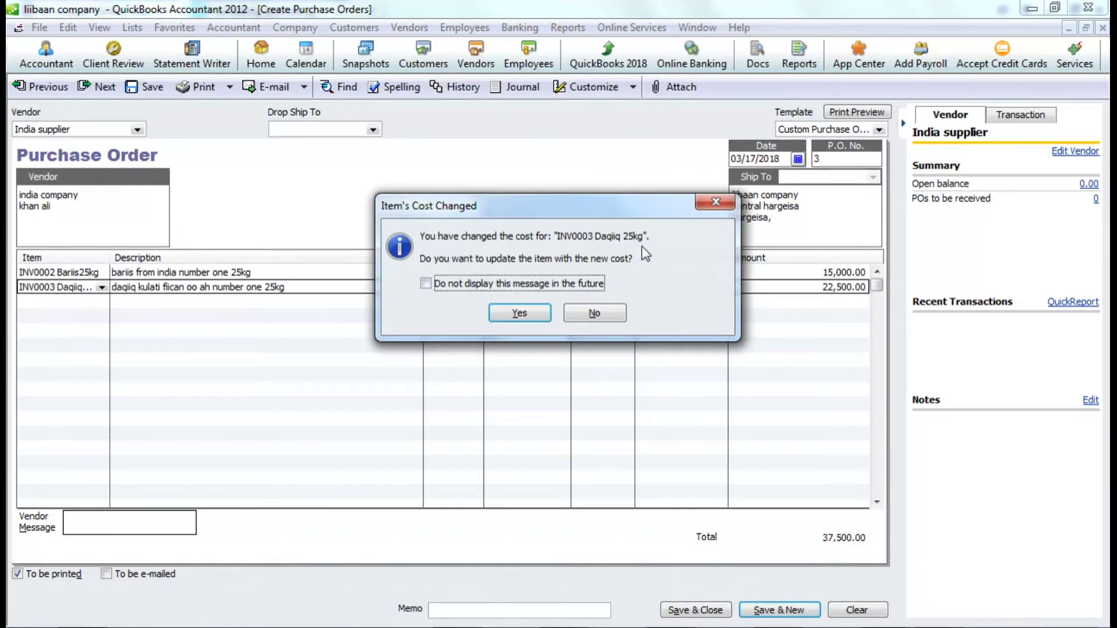
left_click(426, 284)
left_click(523, 317)
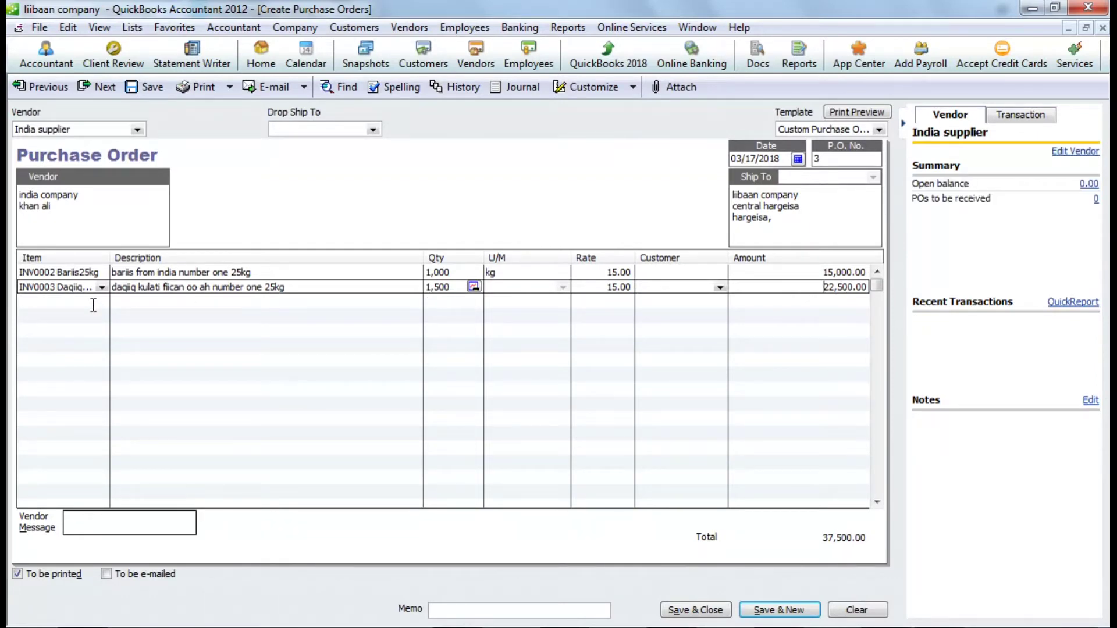
Enter the vendor message "thank you very much", save the purchase order and close the form.
left_click(122, 517)
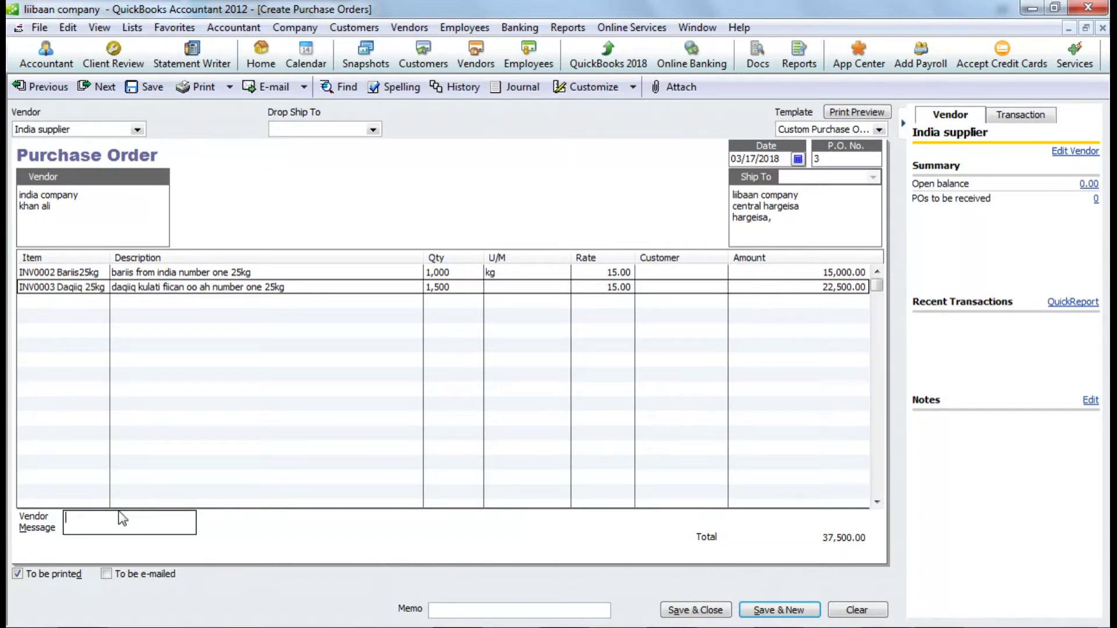
type("a")
key("BackSpace")
type("thank you very much")
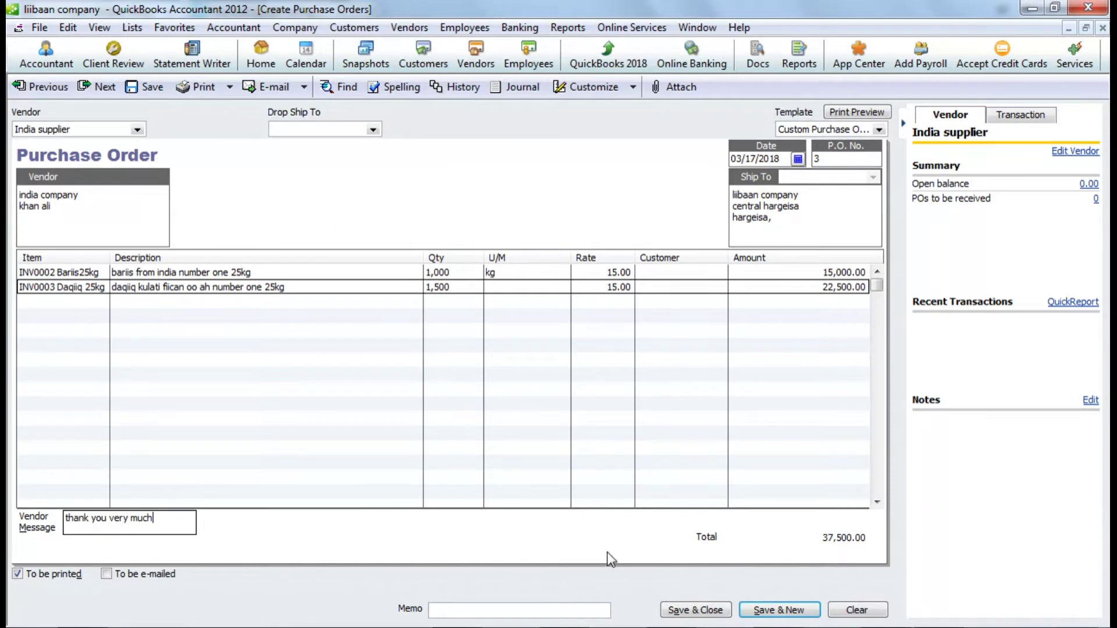
left_click(776, 611)
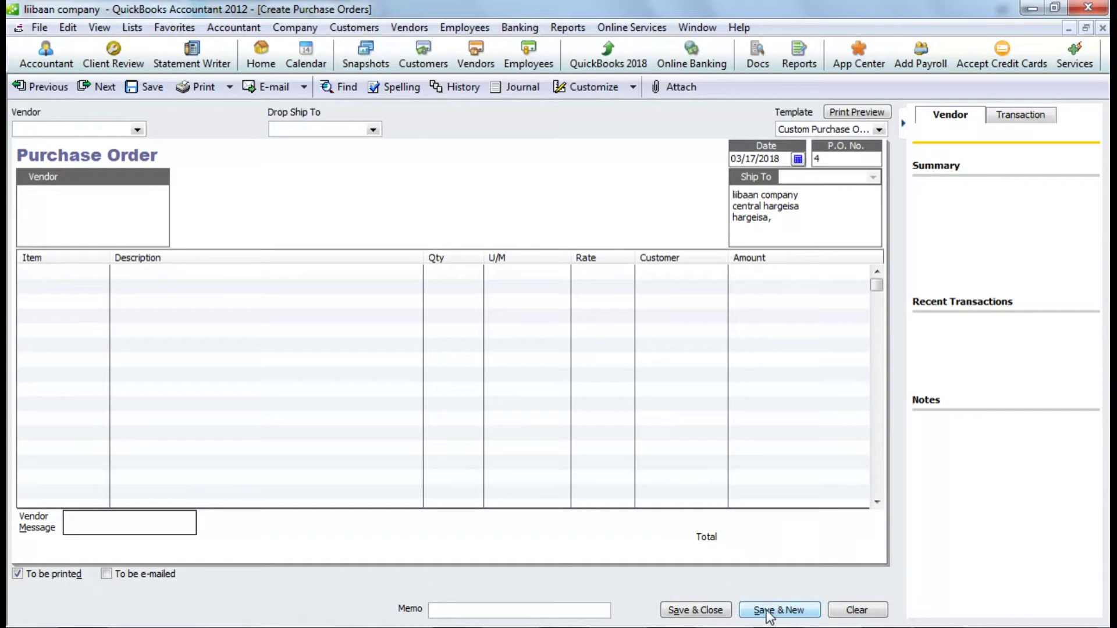
left_click(696, 610)
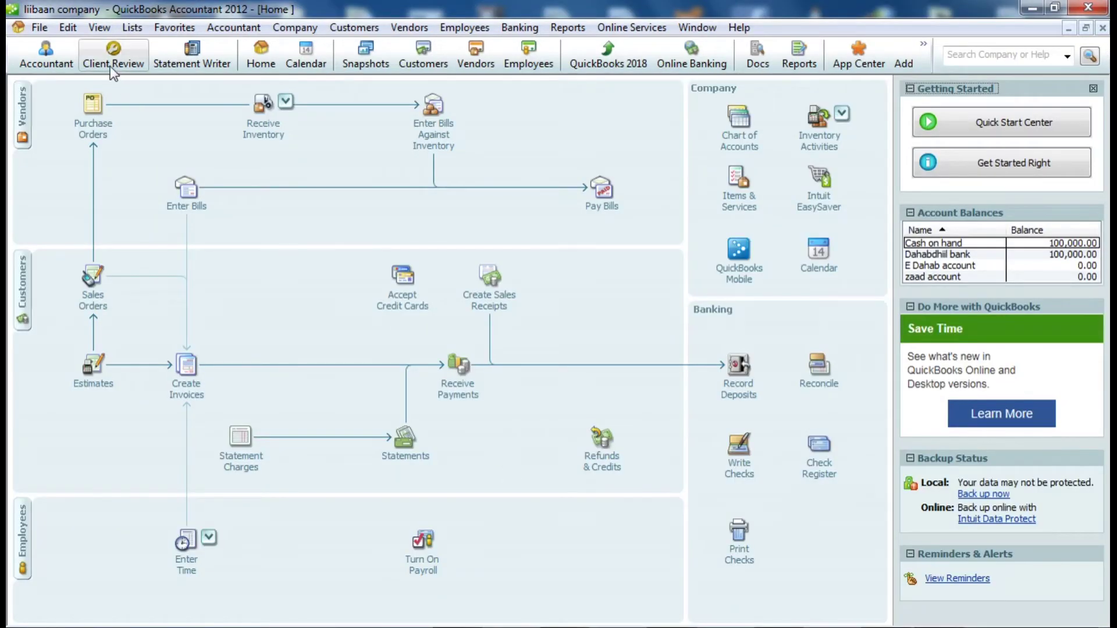
Open a new purchase order for Talyaani supplier with INV0004 BAASTO as the first line item.
left_click(103, 130)
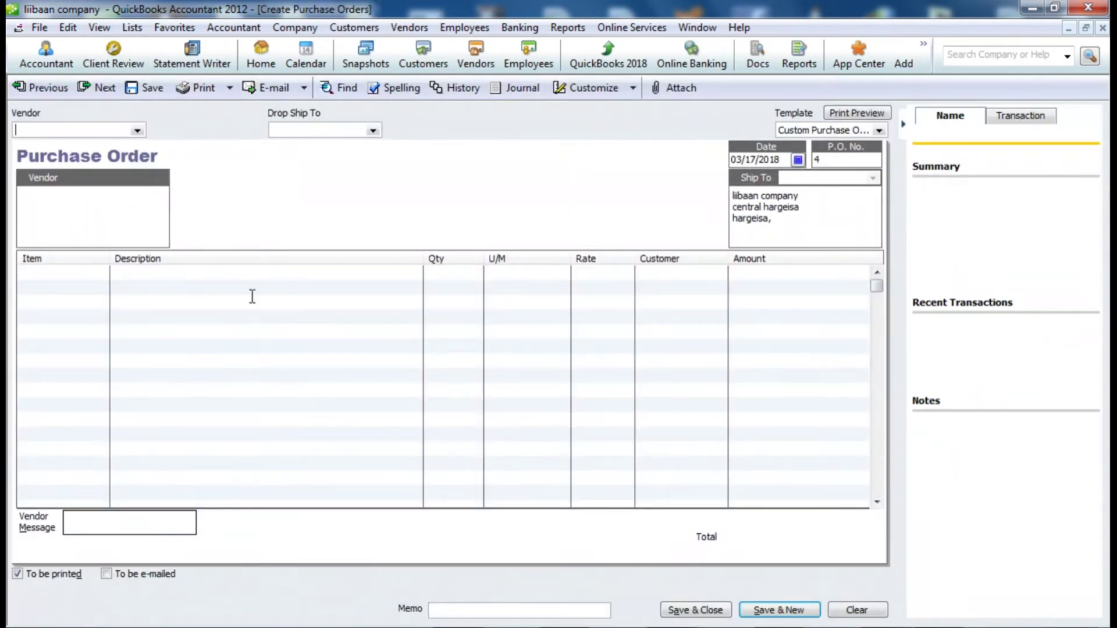
left_click(136, 131)
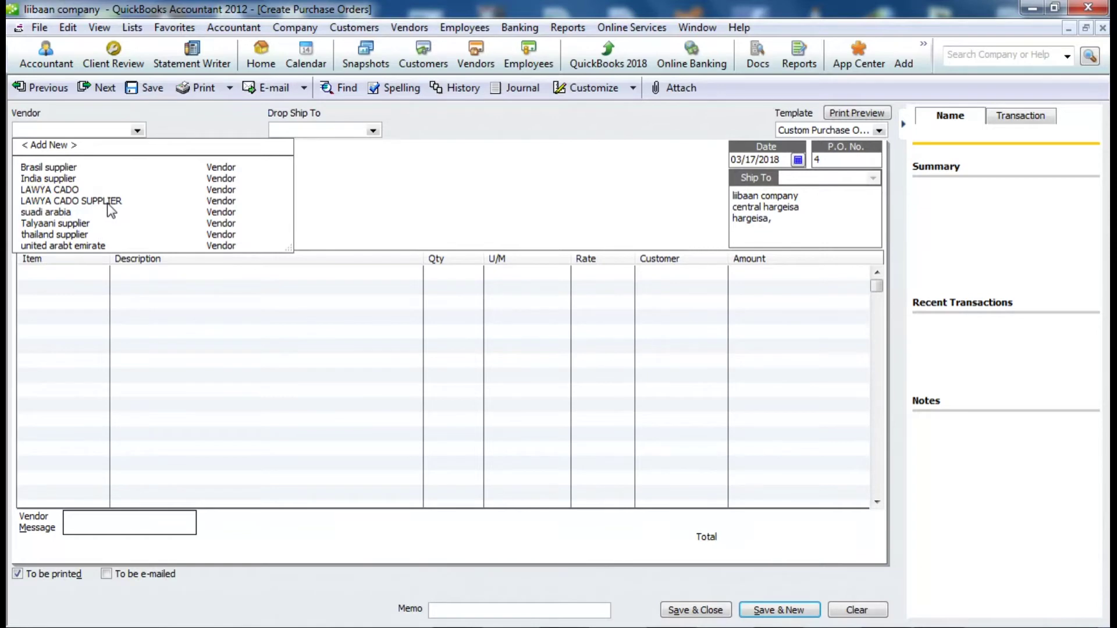
left_click(69, 223)
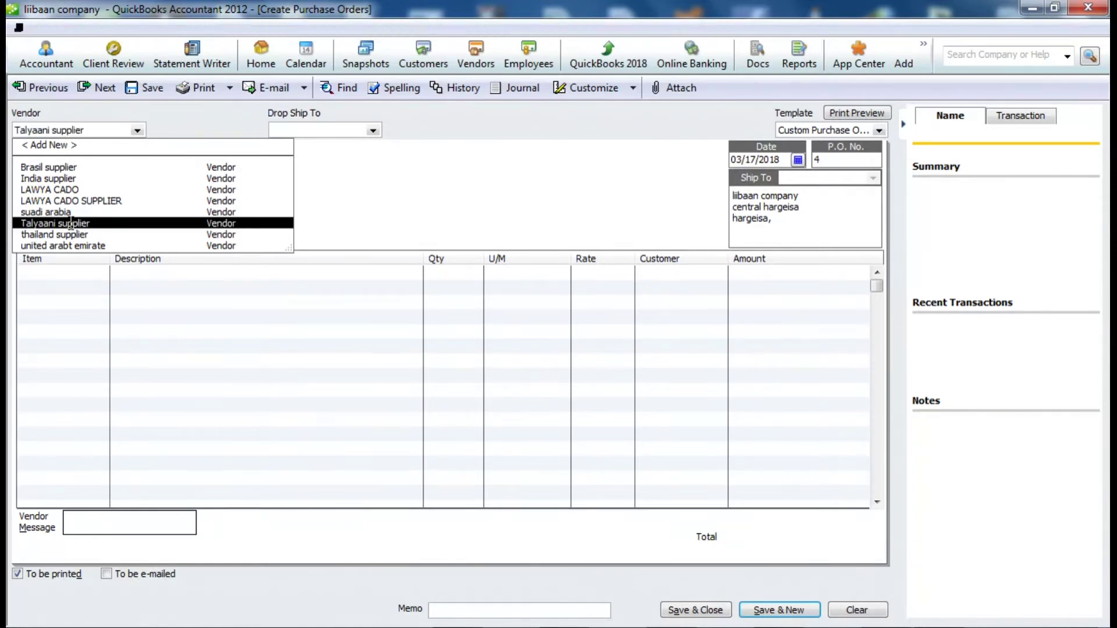
left_click(89, 274)
left_click(102, 273)
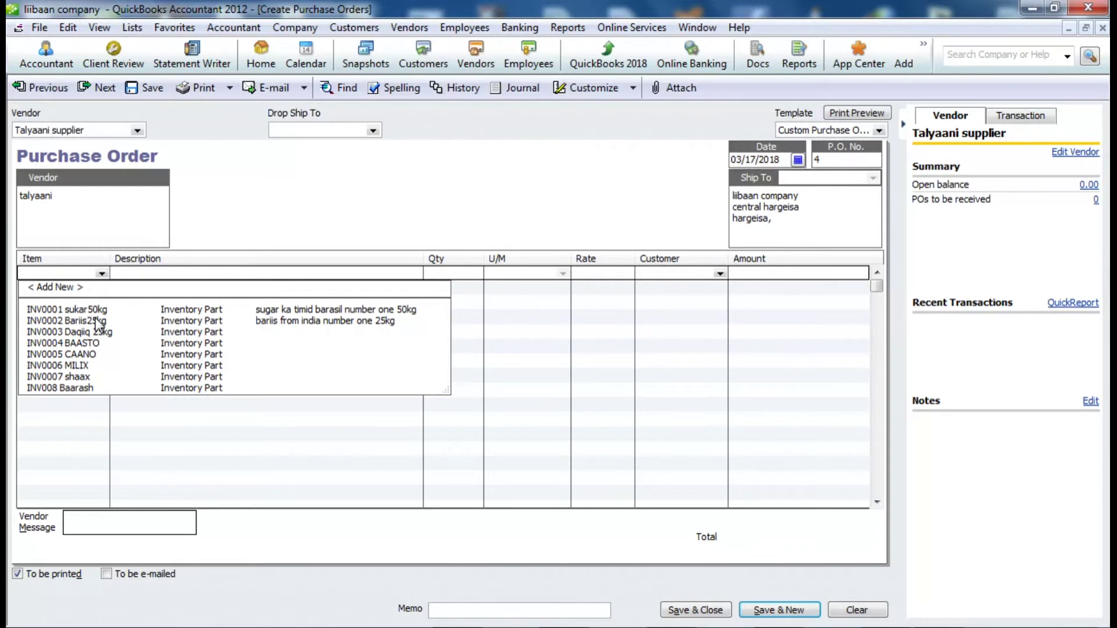
left_click(96, 343)
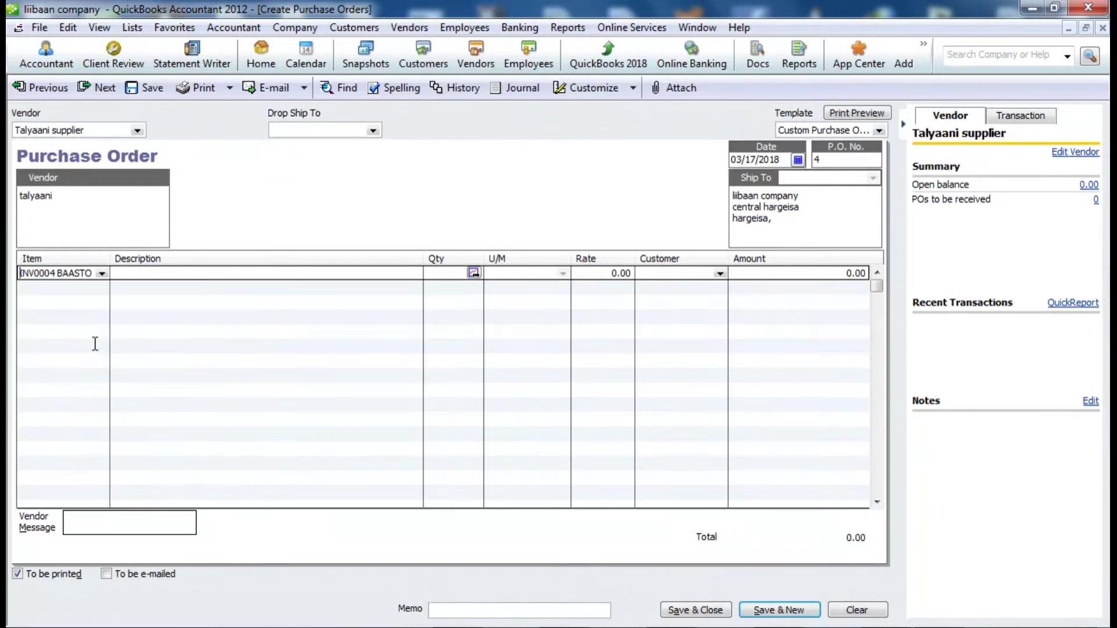
Describe the BAASTO line as "baasto talyaani ah o quality fiican 10kg".
left_click(226, 270)
type("baasto")
type(" talyaani ah o")
type(" qaad")
key("BackSpace")
key("BackSpace")
key("BackSpace")
key("BackSpace")
key("BackSpace")
type("quality ")
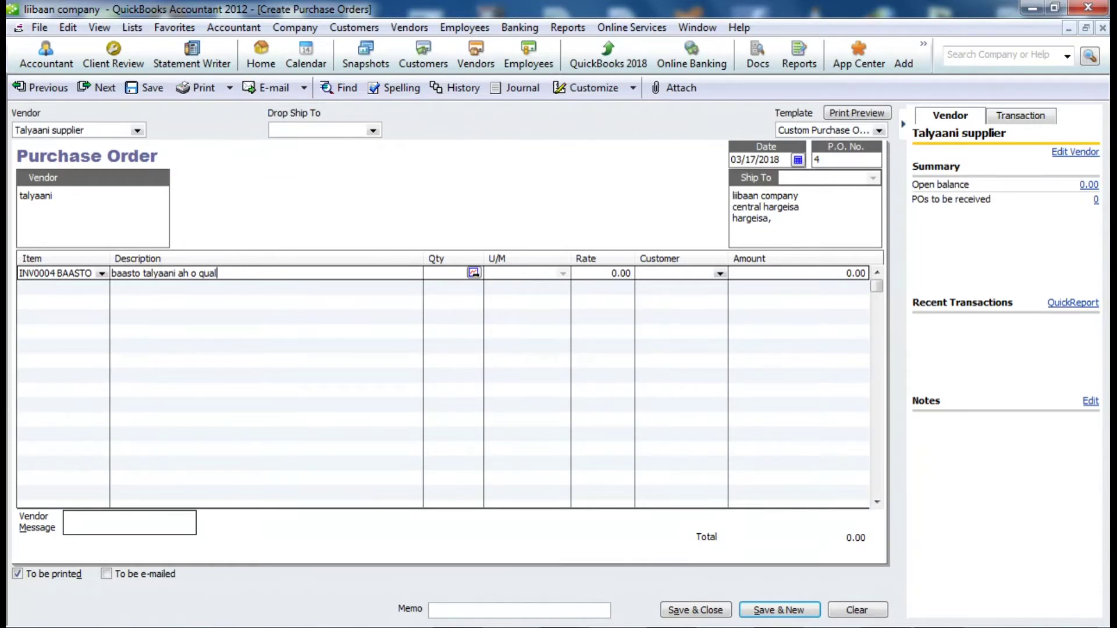
type("fiican 10khg")
key("BackSpace")
key("BackSpace")
key("BackSpace")
type("kg")
Set the BAASTO line's quantity to 2000 and its rate to 6.
left_click(446, 272)
type("2")
key("F2")
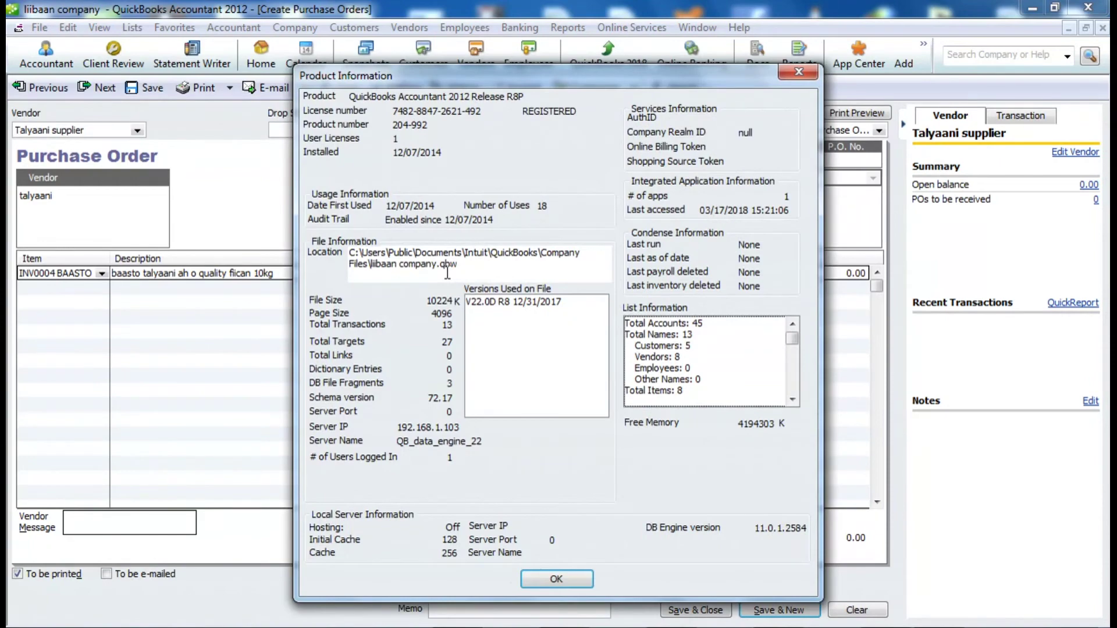
left_click(798, 71)
type("00")
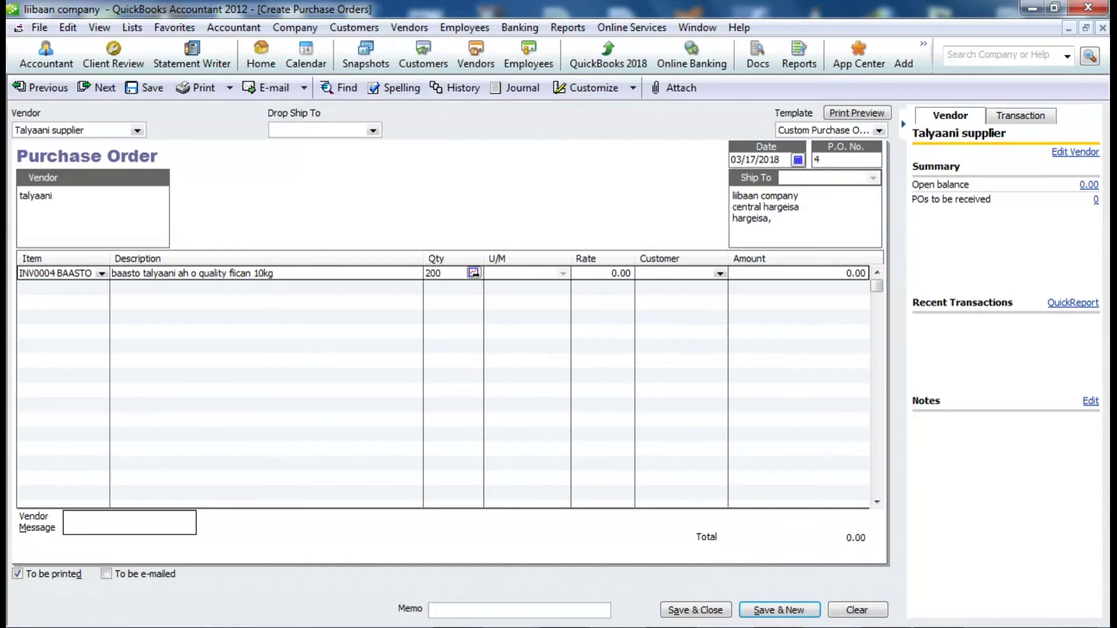
type("0")
left_click(579, 272)
key("BackSpace")
type("6")
left_click(670, 274)
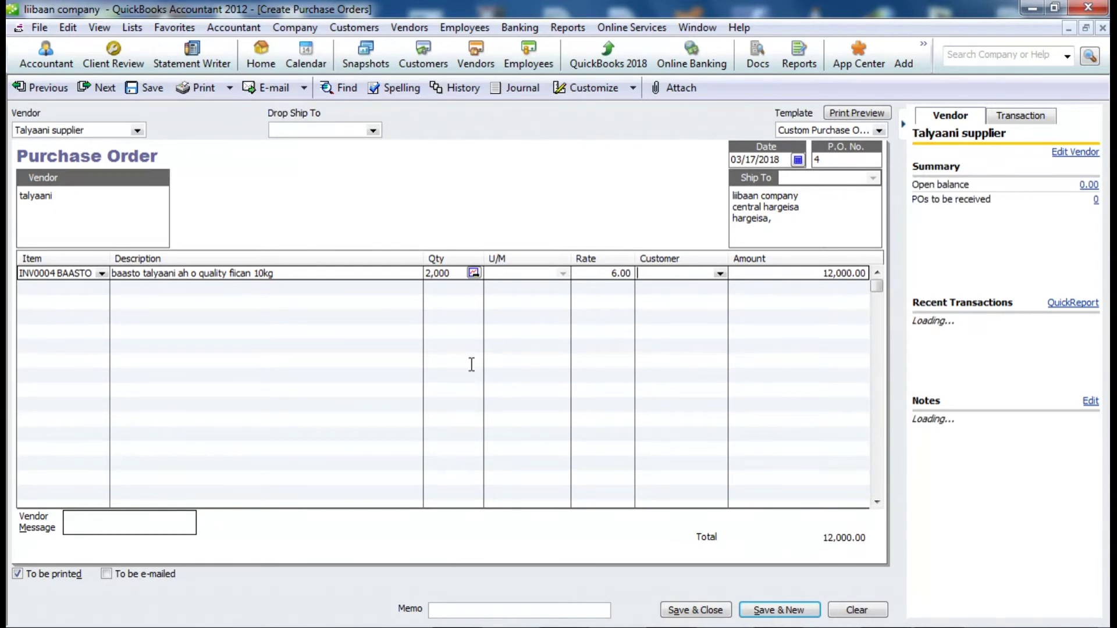
Add INV008 Baarash as the item on the purchase order's second line.
left_click(87, 287)
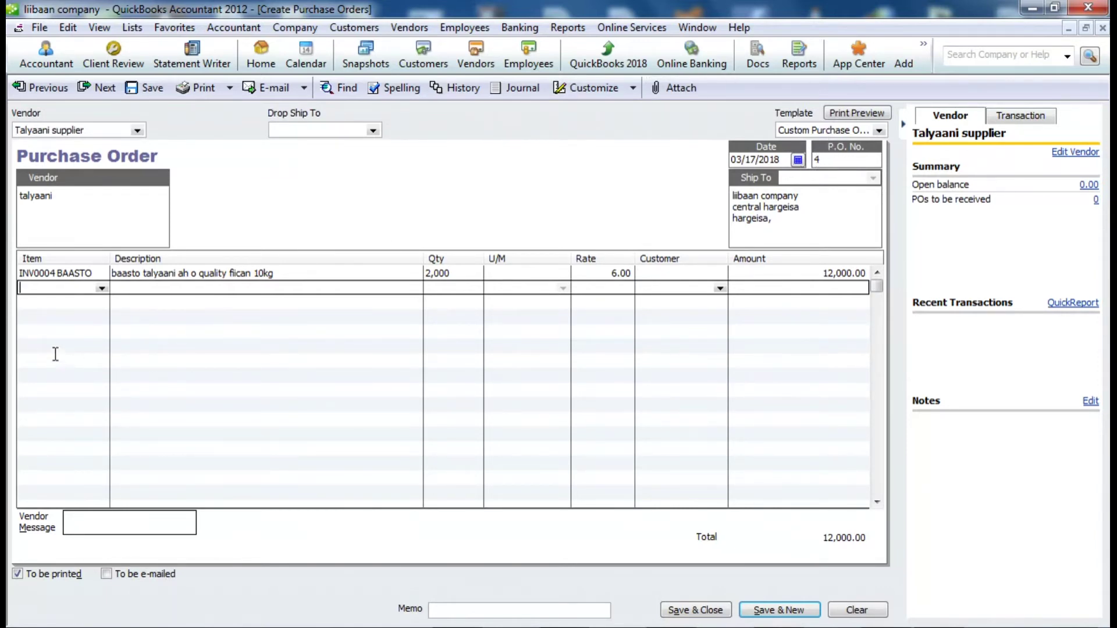
left_click(102, 288)
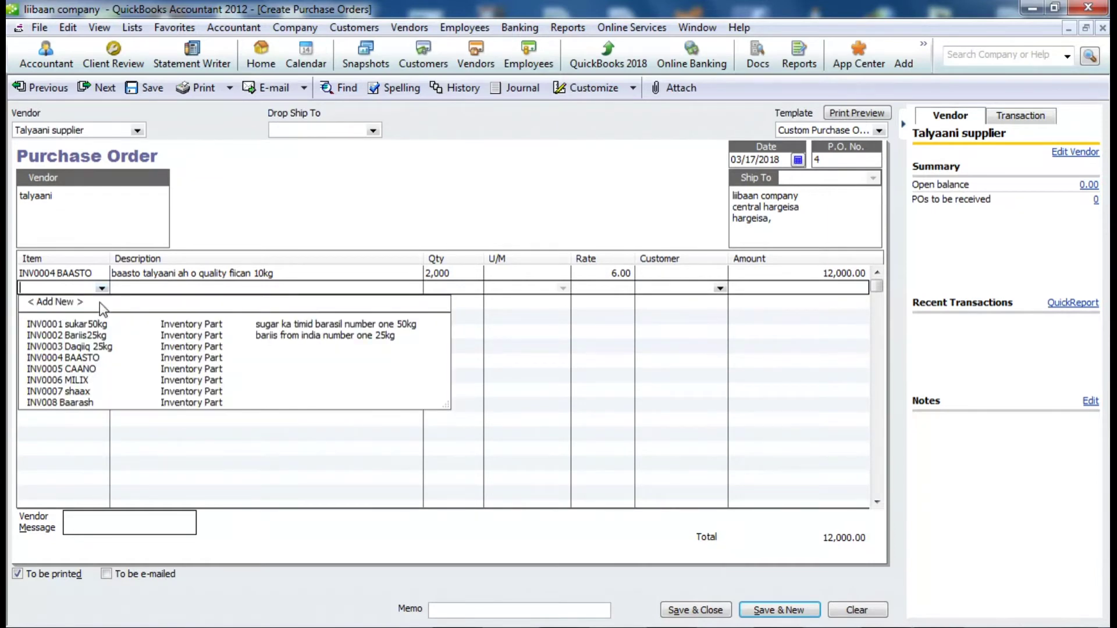
left_click(88, 370)
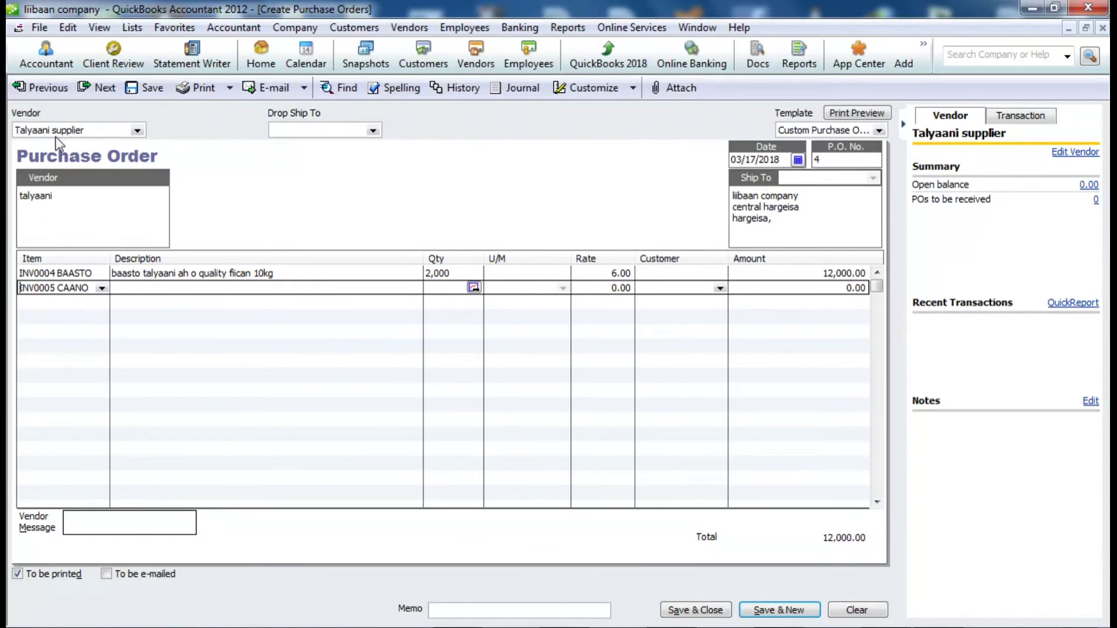
left_click(102, 289)
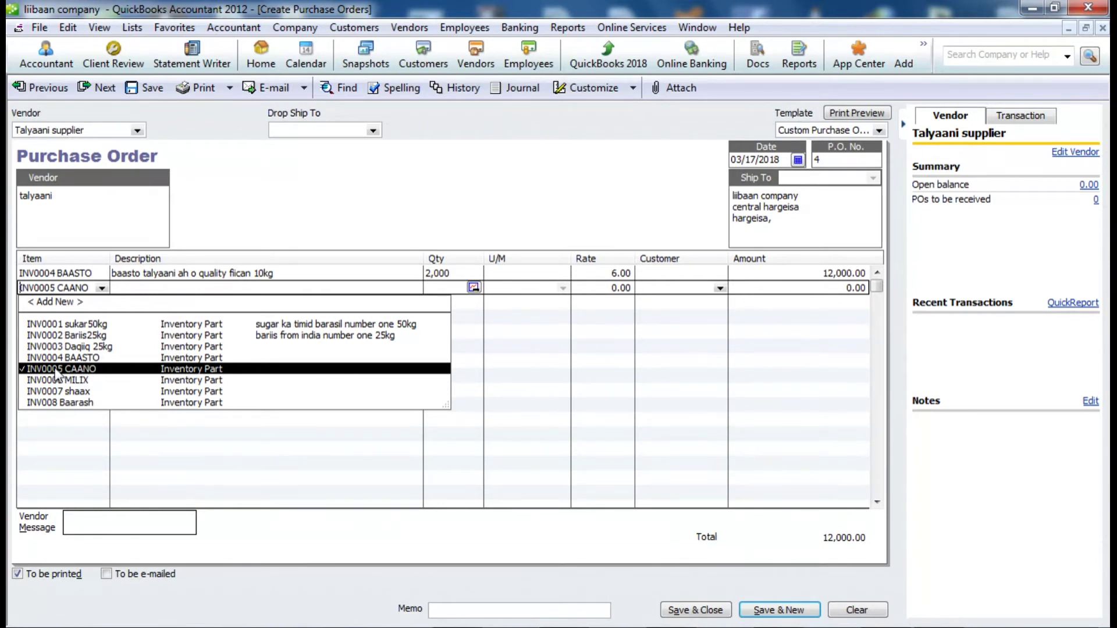
left_click(23, 372)
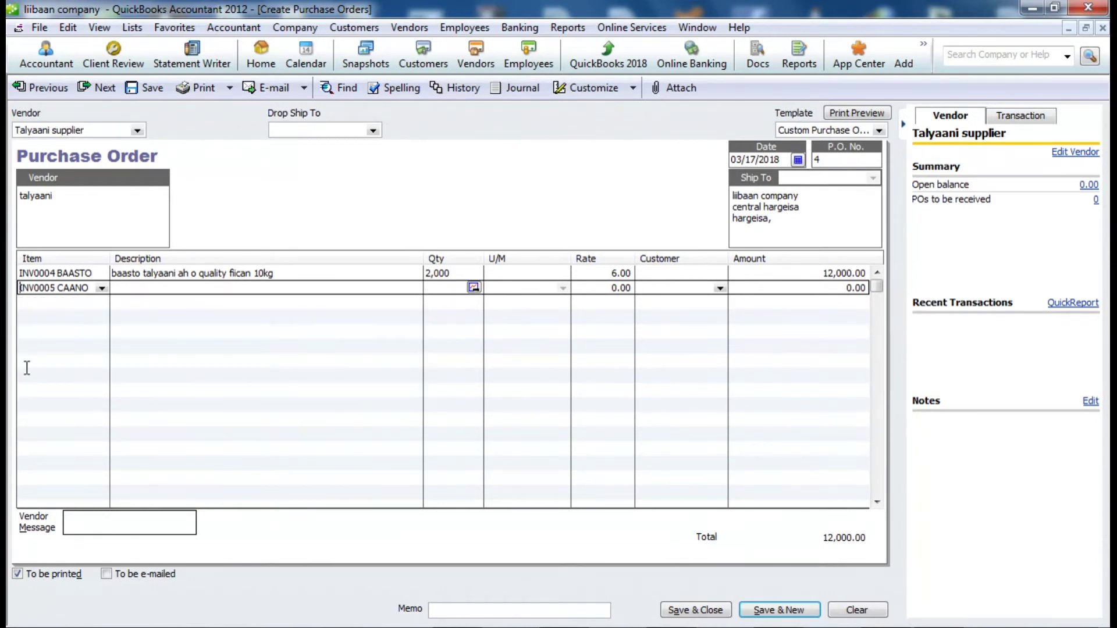
left_click(101, 289)
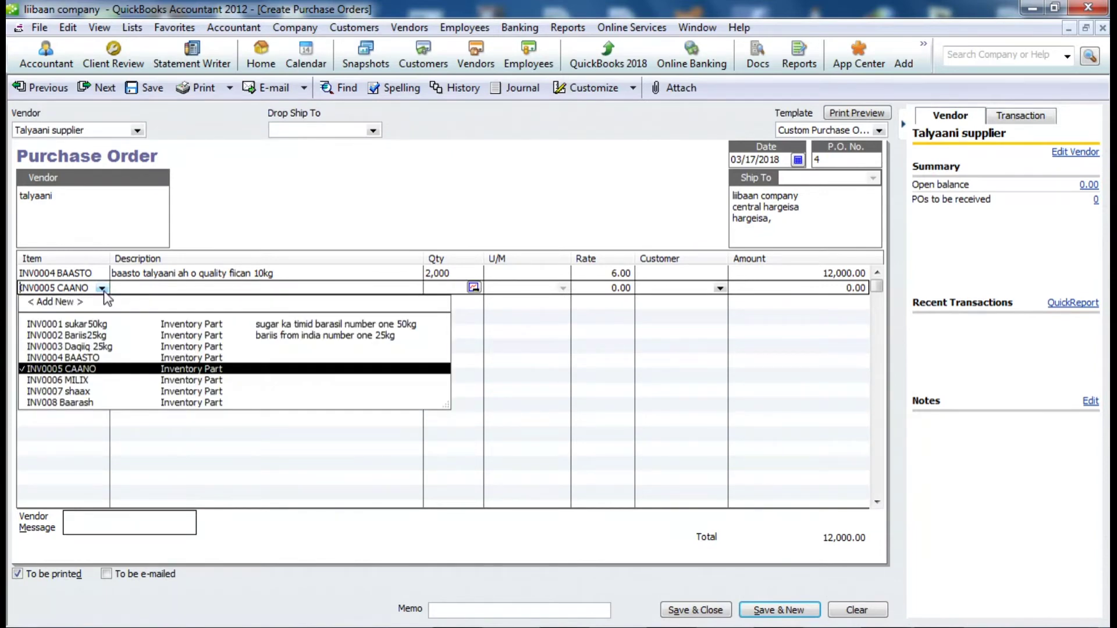
left_click(93, 402)
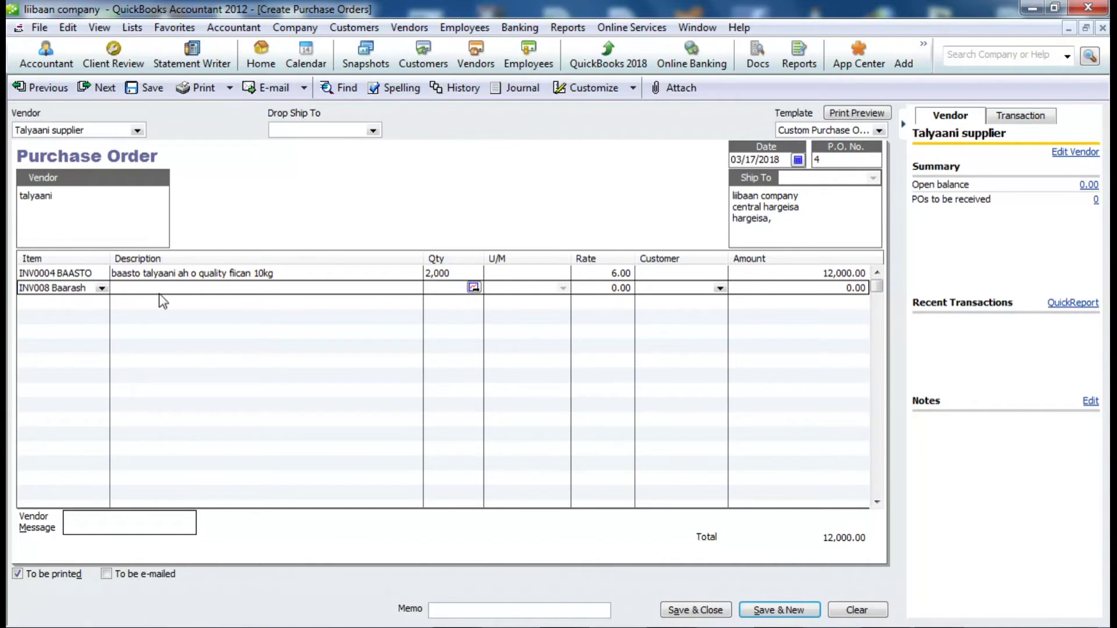
Set the Baarash line's quantity to 500 and its rate to 40.
left_click(442, 286)
type("5000")
key("BackSpace")
left_click(614, 289)
type("40")
key("Delete")
left_click(748, 288)
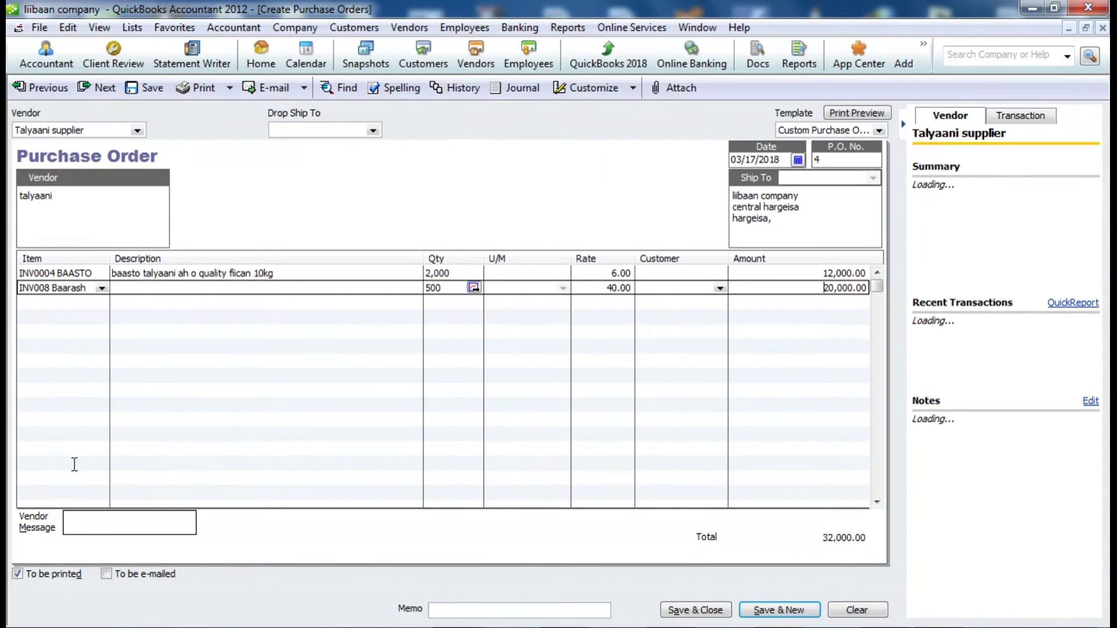
left_click(122, 523)
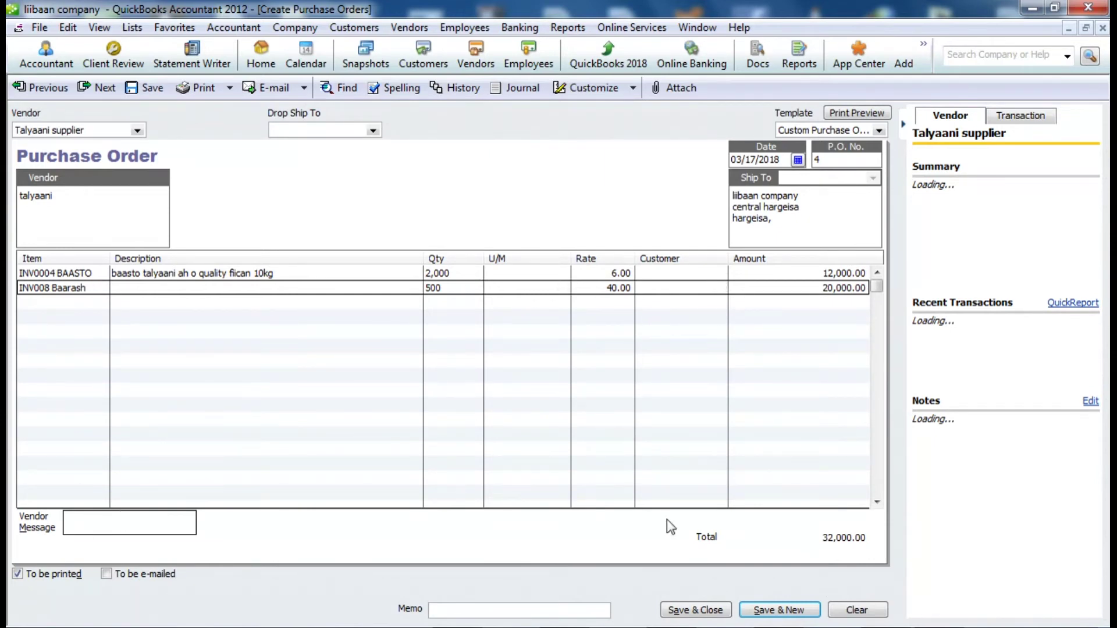
Save the Talyaani supplier order and start a new purchase order for thailand supplier.
left_click(713, 611)
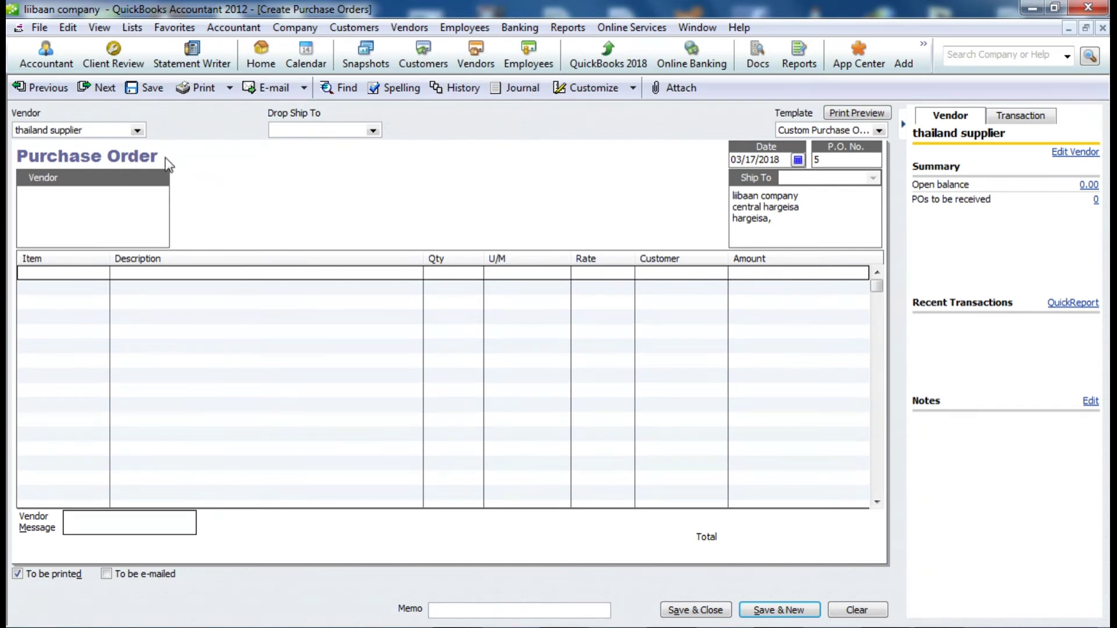
left_click(137, 130)
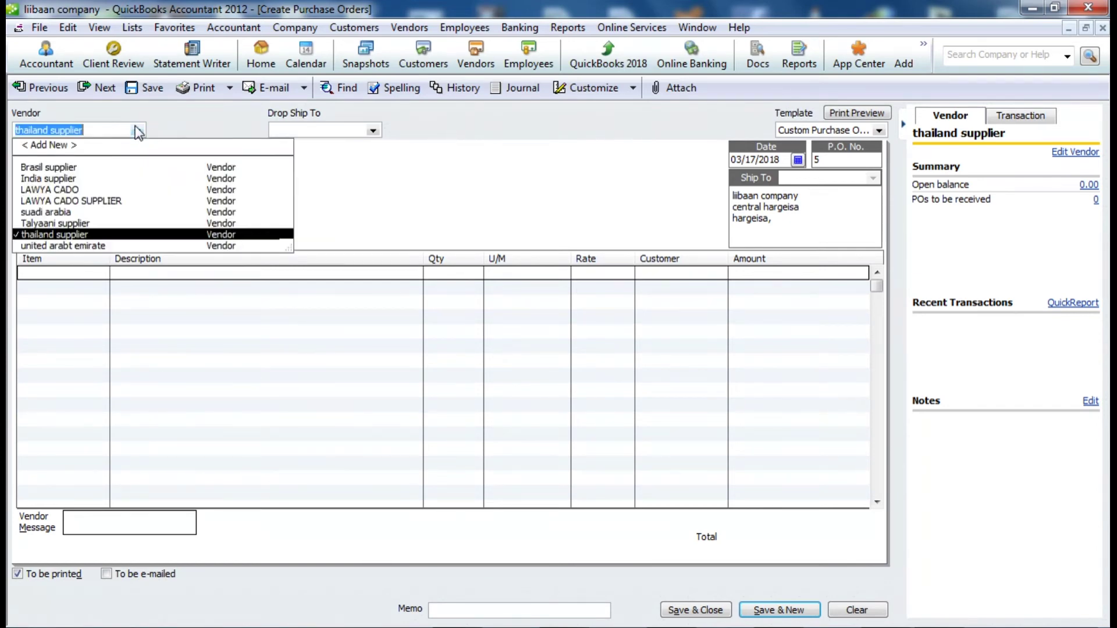
left_click(66, 235)
Add INV0001 sukar50kg on the purchase order's first line with a quantity of 500.
left_click(96, 272)
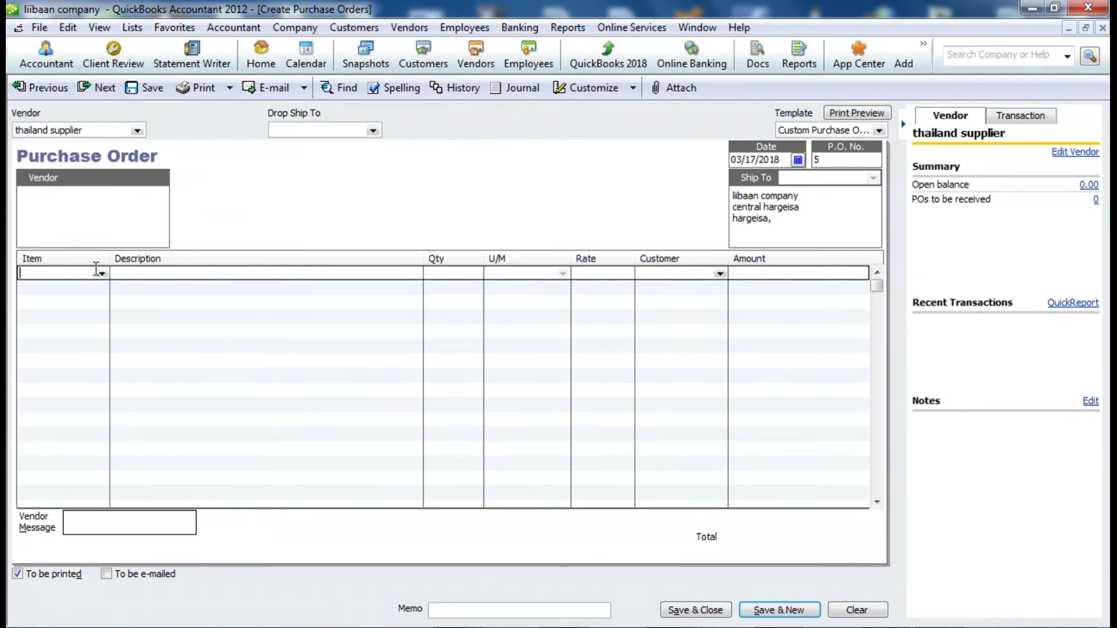
left_click(102, 273)
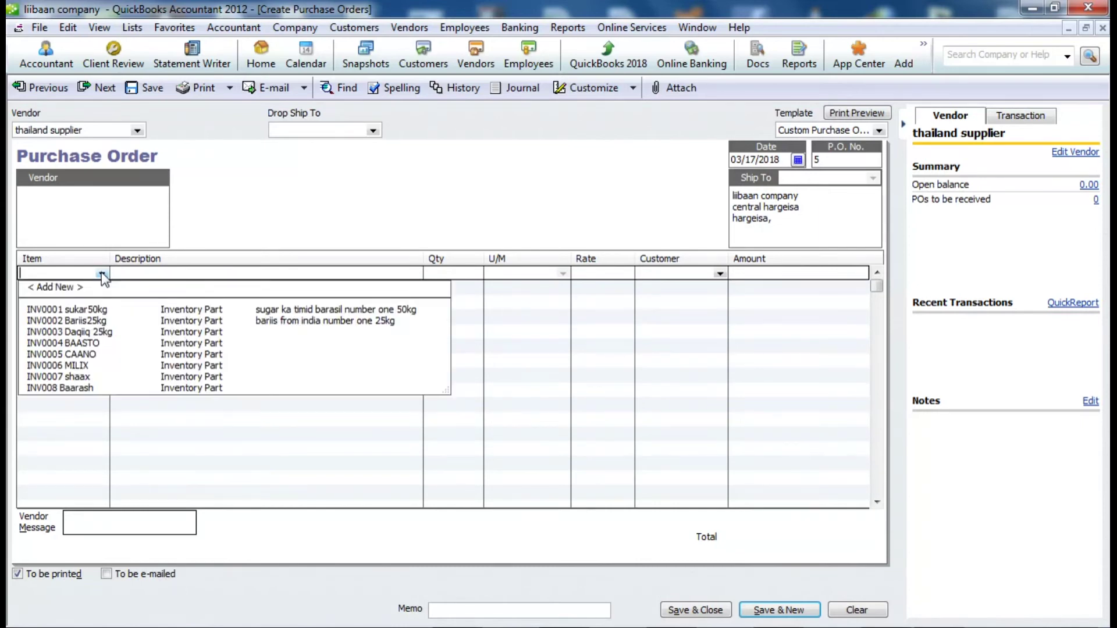
left_click(91, 309)
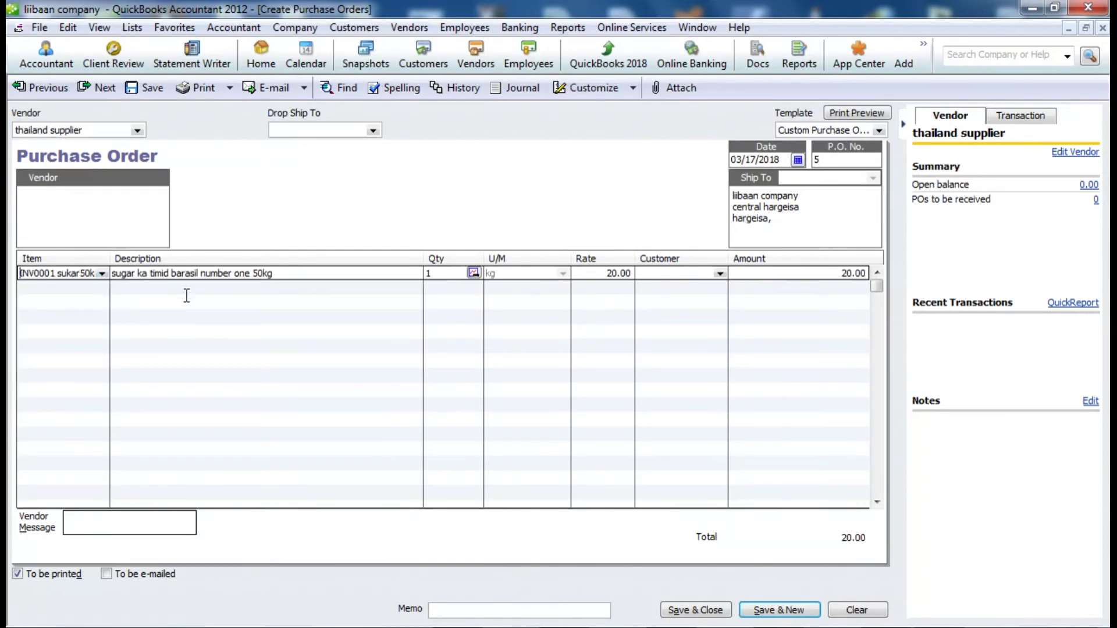
left_click(442, 276)
type("500")
Add INV008 Baarash on the purchase order's second line with a quantity of 400.
left_click(99, 289)
left_click(102, 289)
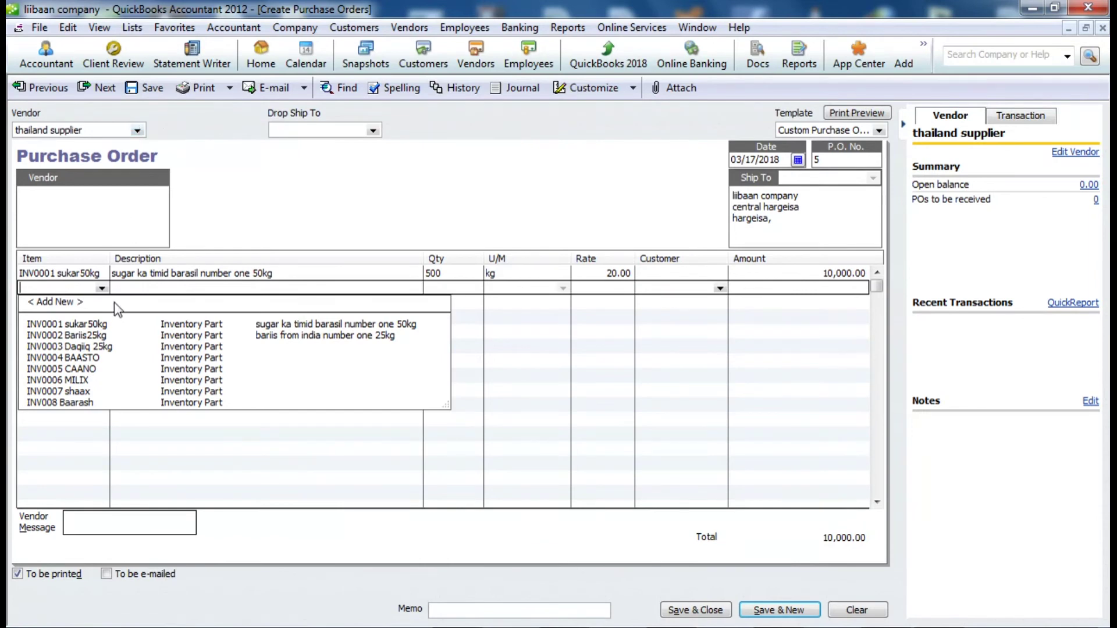
left_click(78, 403)
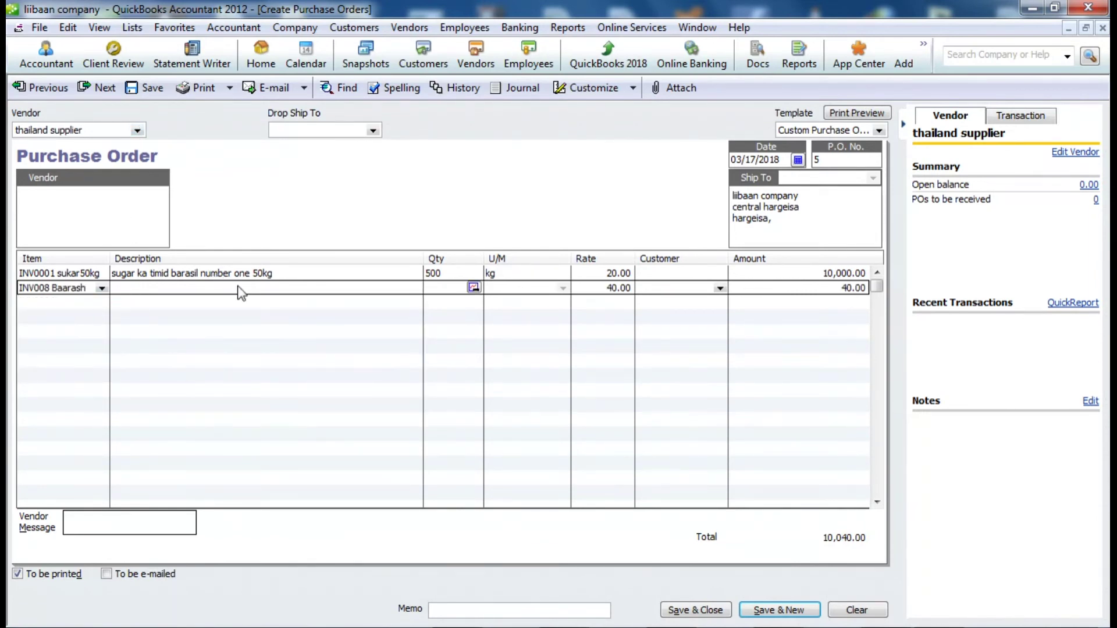
left_click(446, 287)
type("400")
left_click(672, 293)
left_click(65, 300)
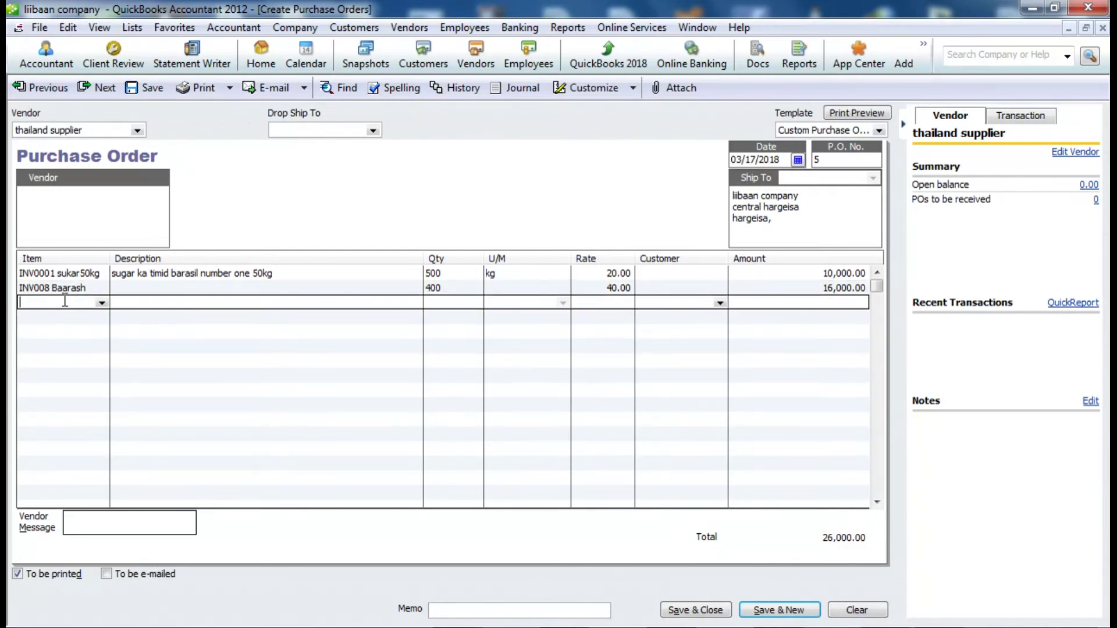
left_click(101, 303)
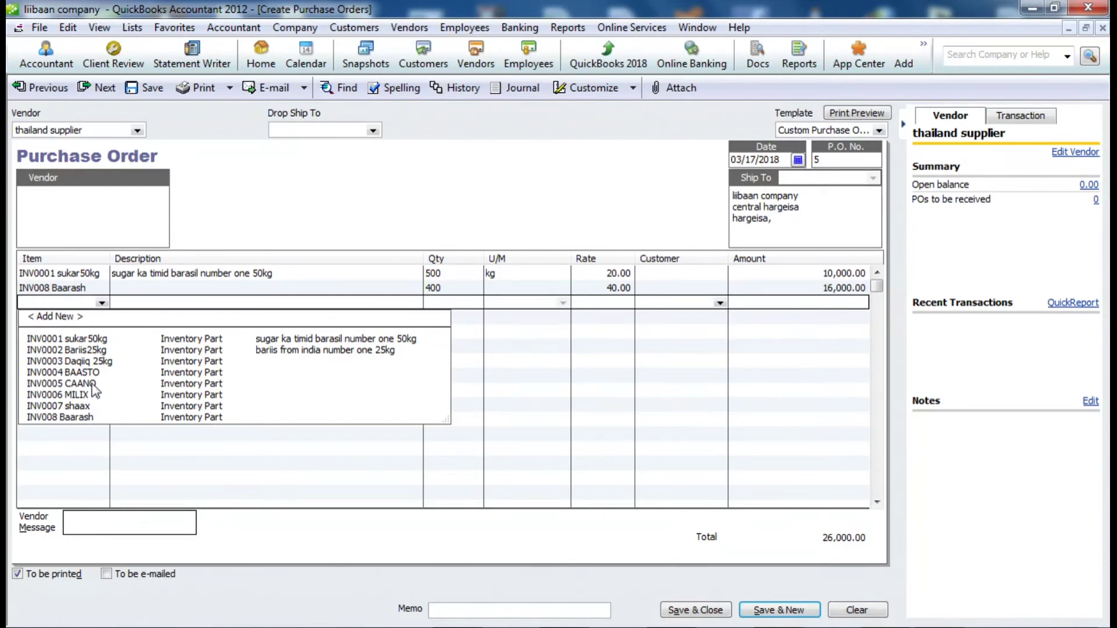
left_click(100, 281)
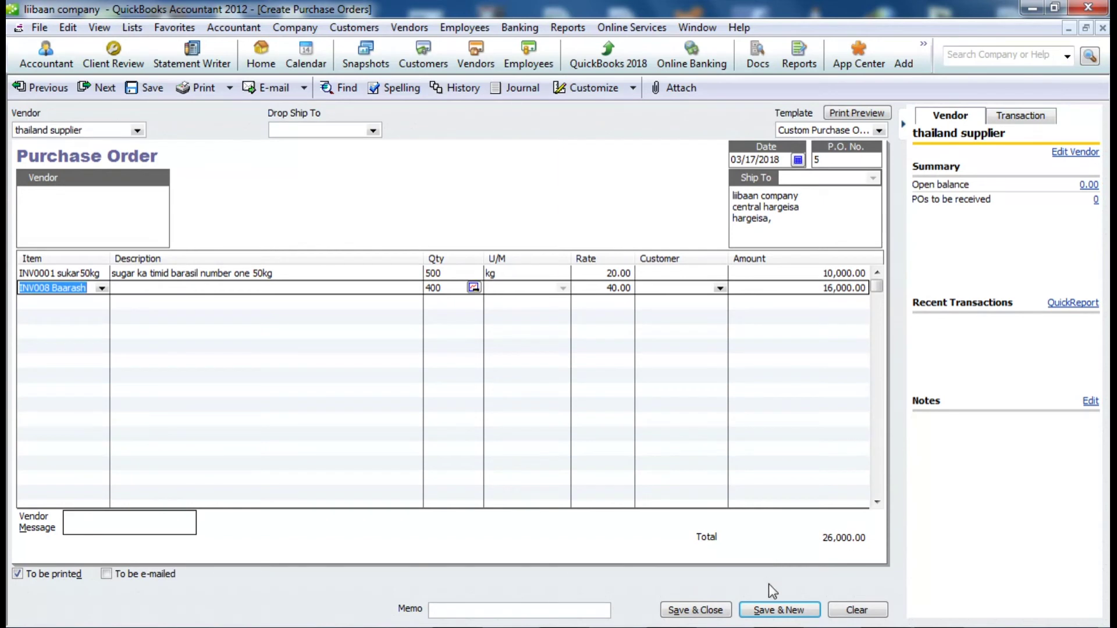
Save the thailand supplier order and start a new purchase order for united arabt emirate.
left_click(777, 612)
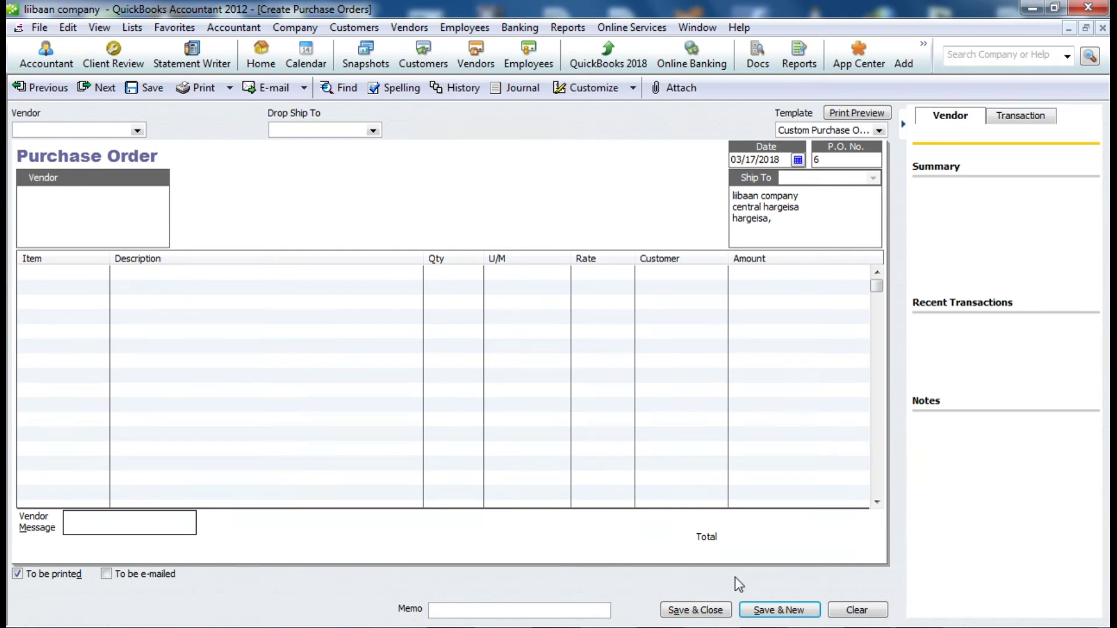
left_click(138, 131)
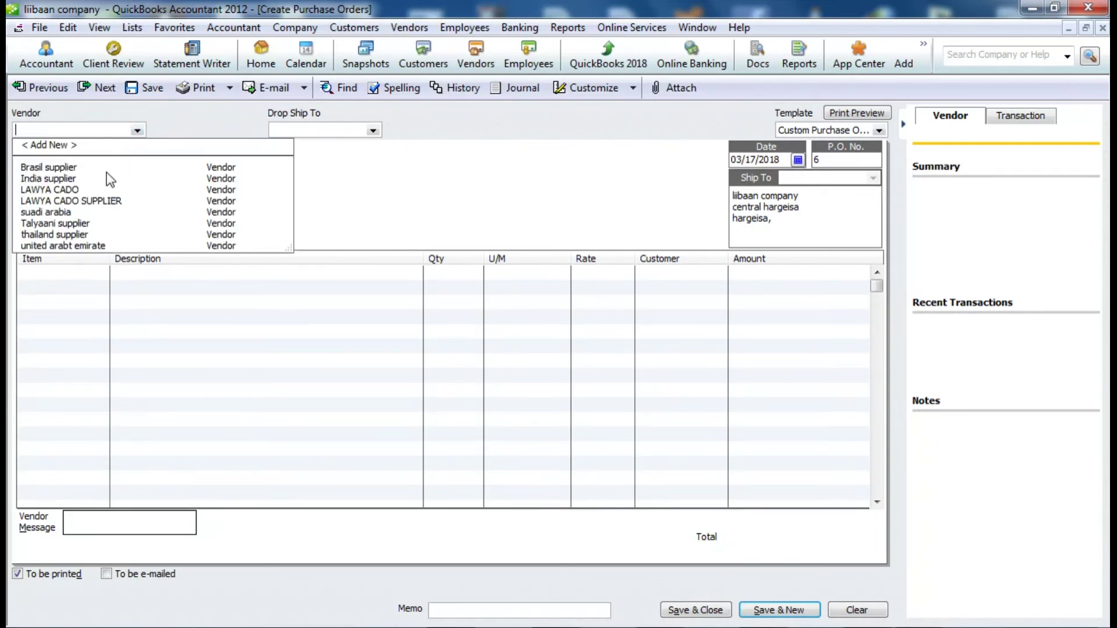
left_click(71, 247)
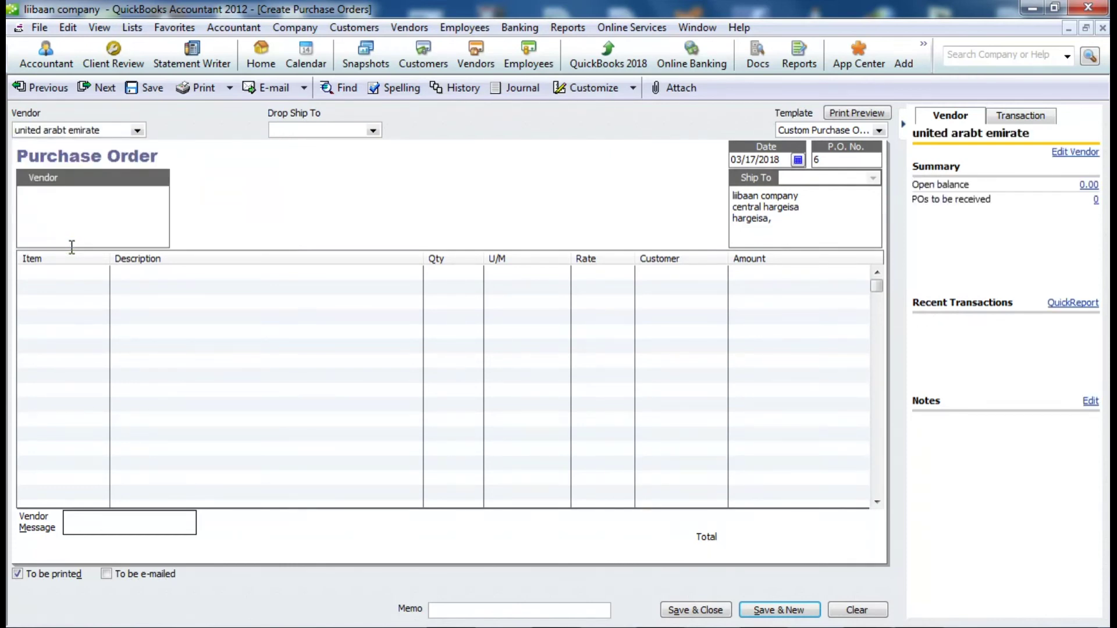
Add INV0007 shaax and INV0003 Daqiiq 25kg as the items on the purchase order's first two lines.
left_click(104, 275)
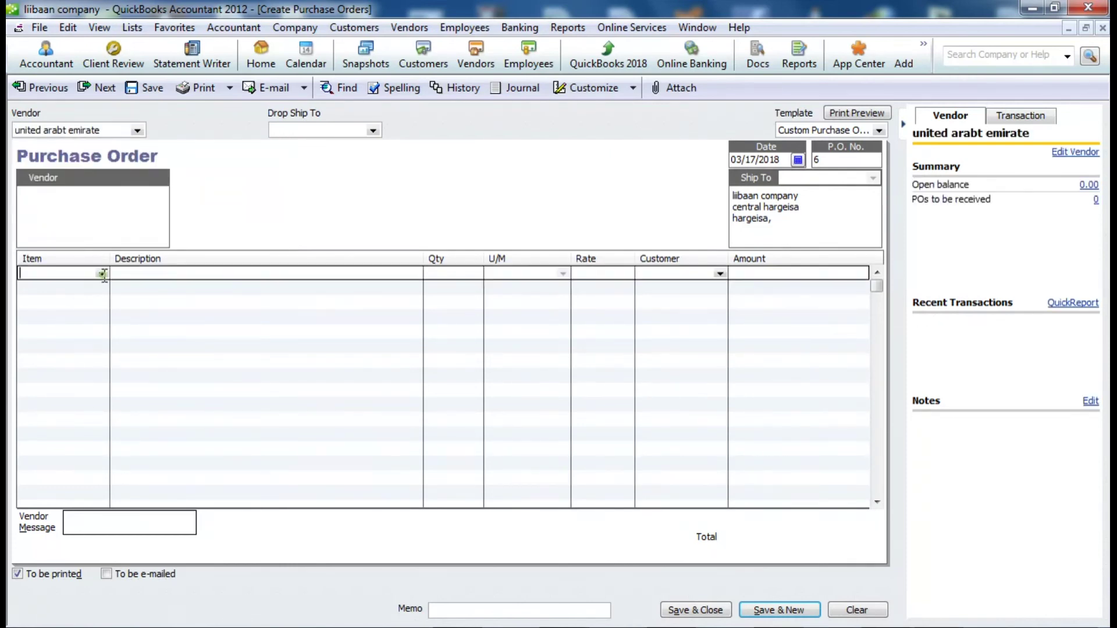
left_click(102, 273)
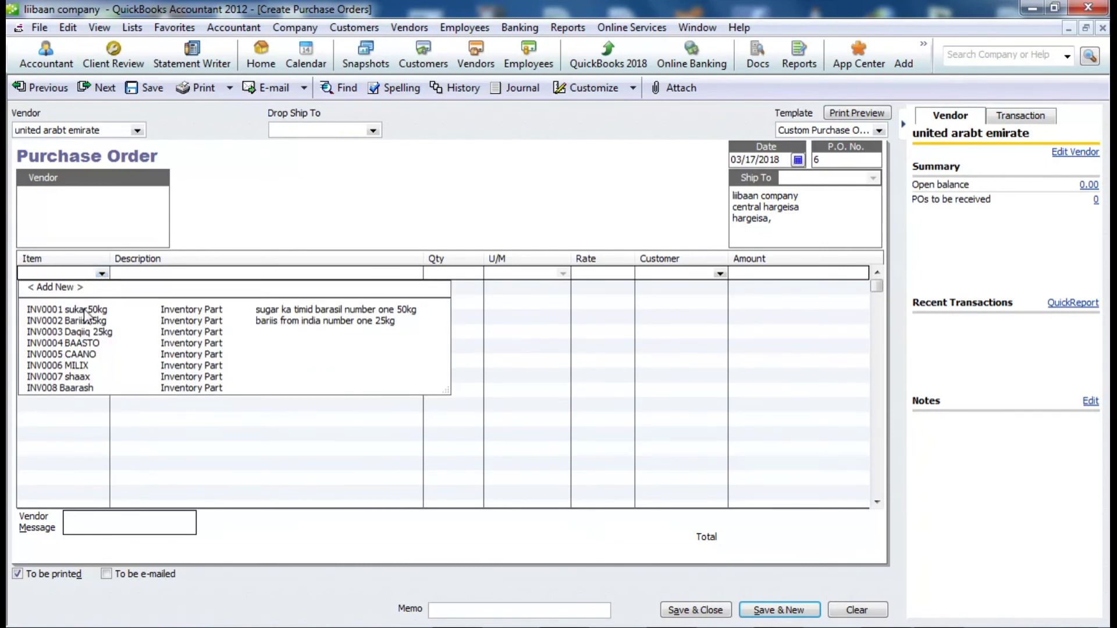
left_click(83, 379)
left_click(99, 288)
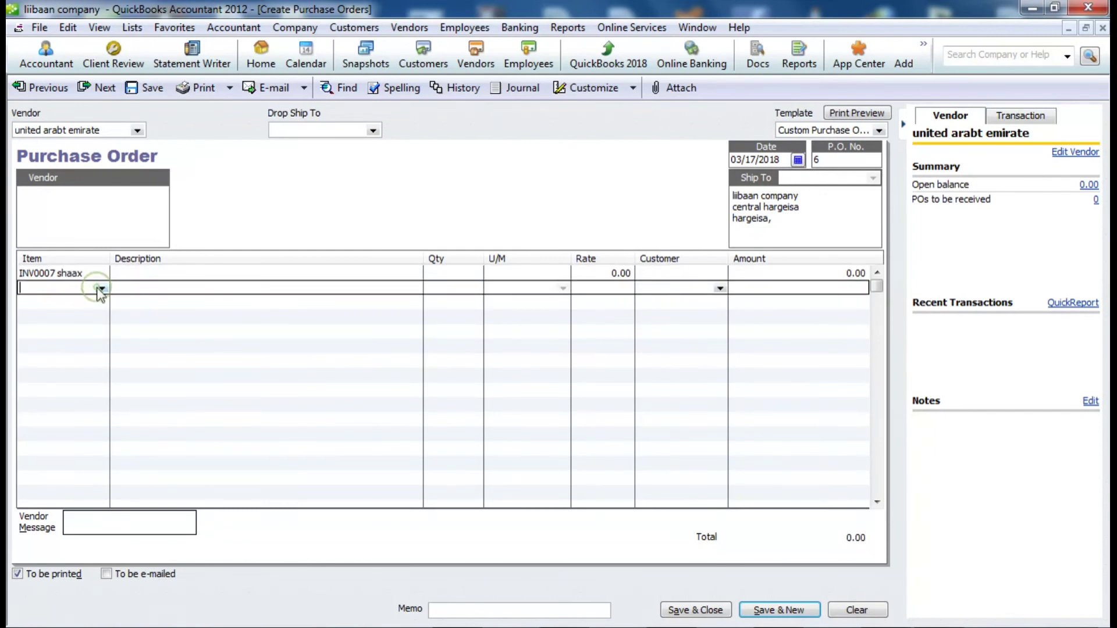
left_click(101, 288)
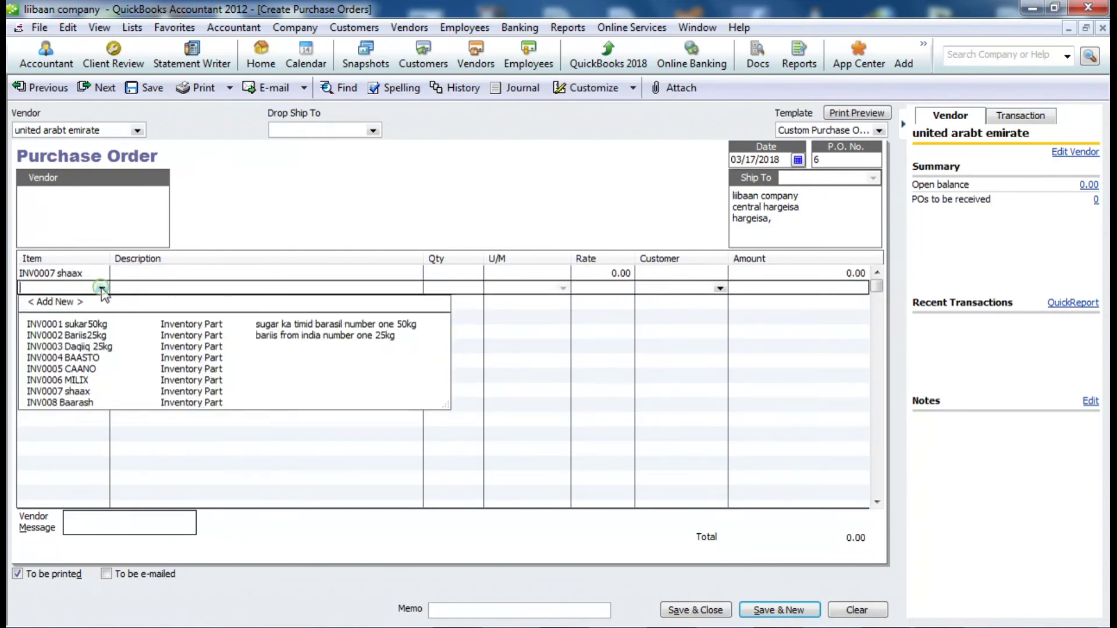
left_click(87, 347)
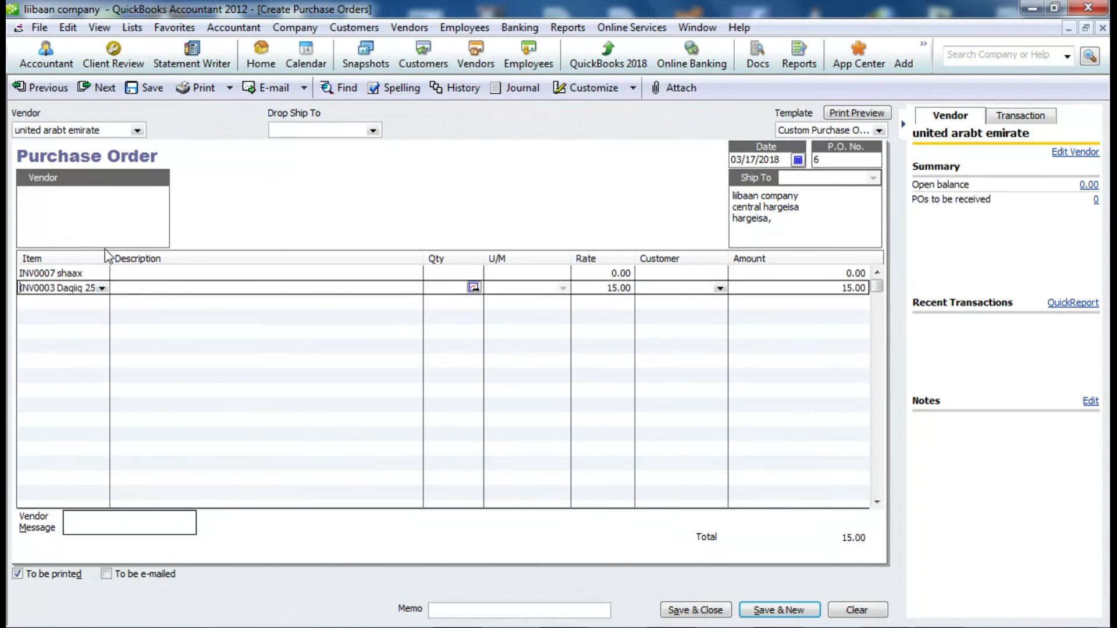
Set the quantity to 500 for the shaax line and 400 for the Daqiiq 25kg line.
left_click(456, 274)
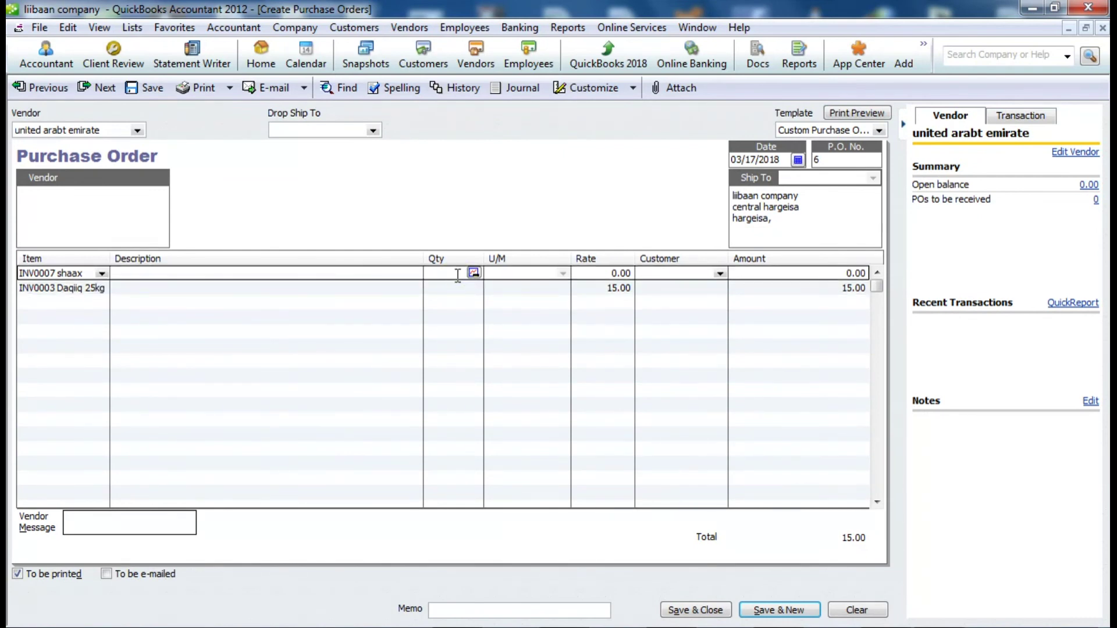
type("500")
left_click(459, 286)
type("400")
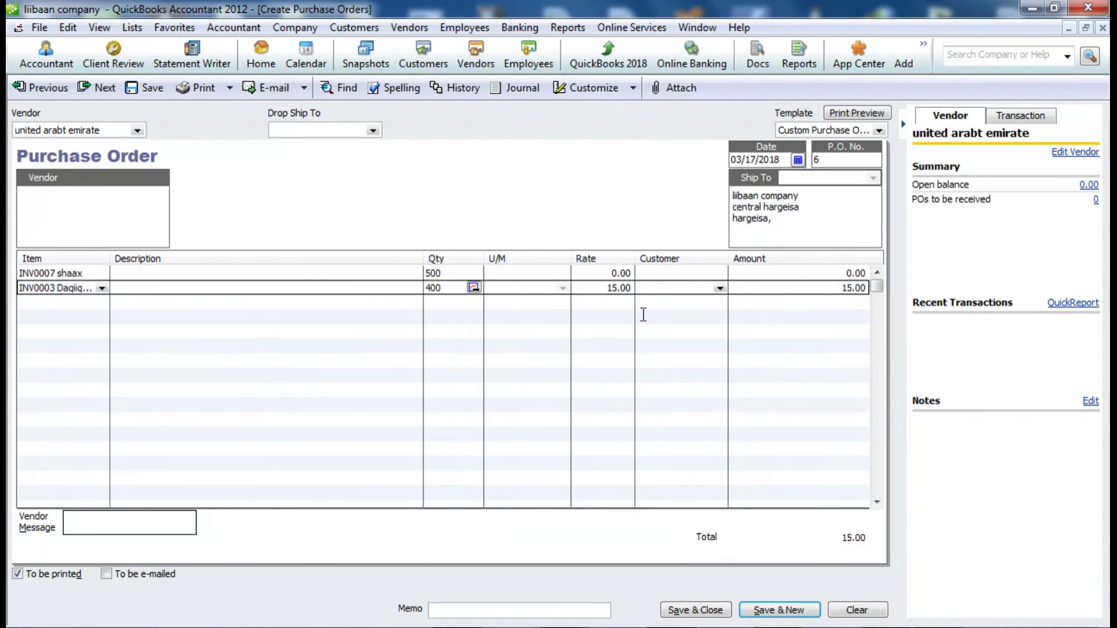
left_click(643, 315)
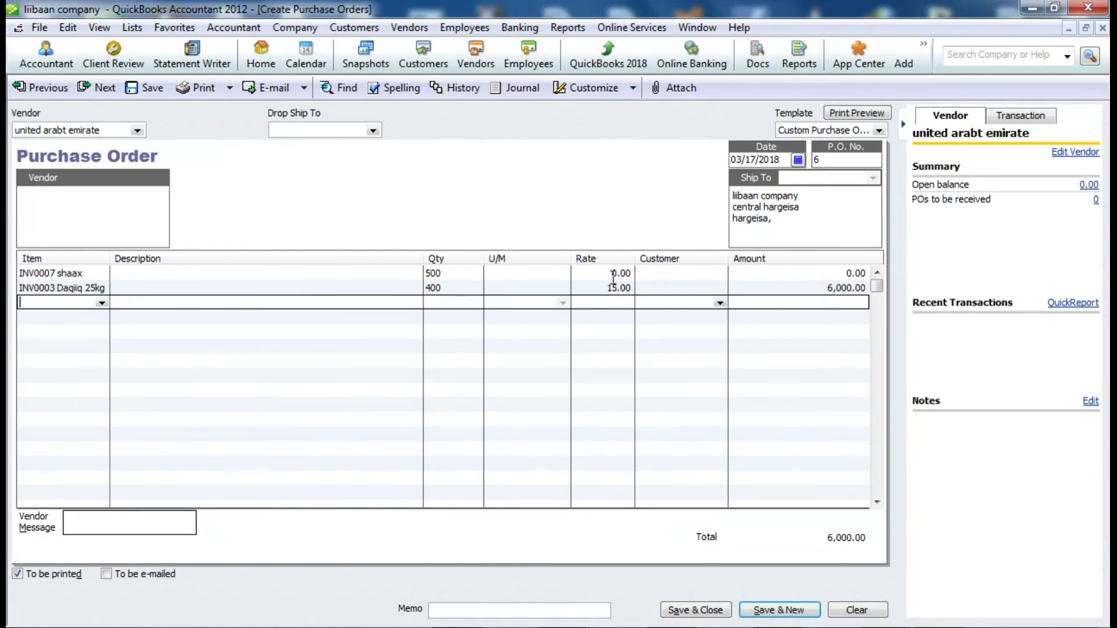
Set the shaax line's rate to 15.
left_click(614, 278)
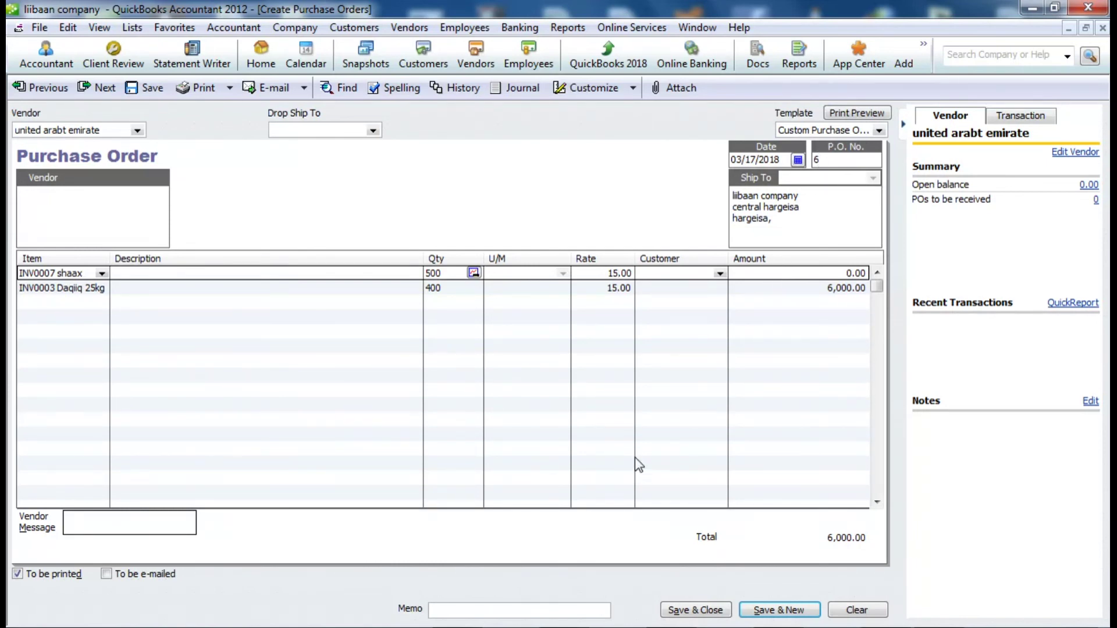
left_click(682, 285)
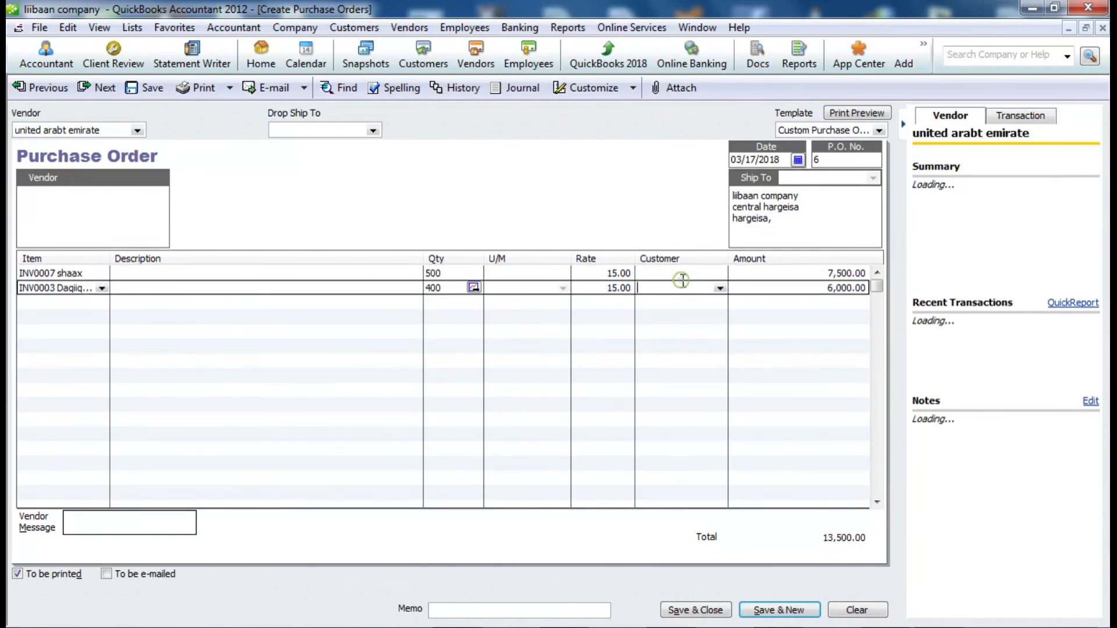
left_click(756, 272)
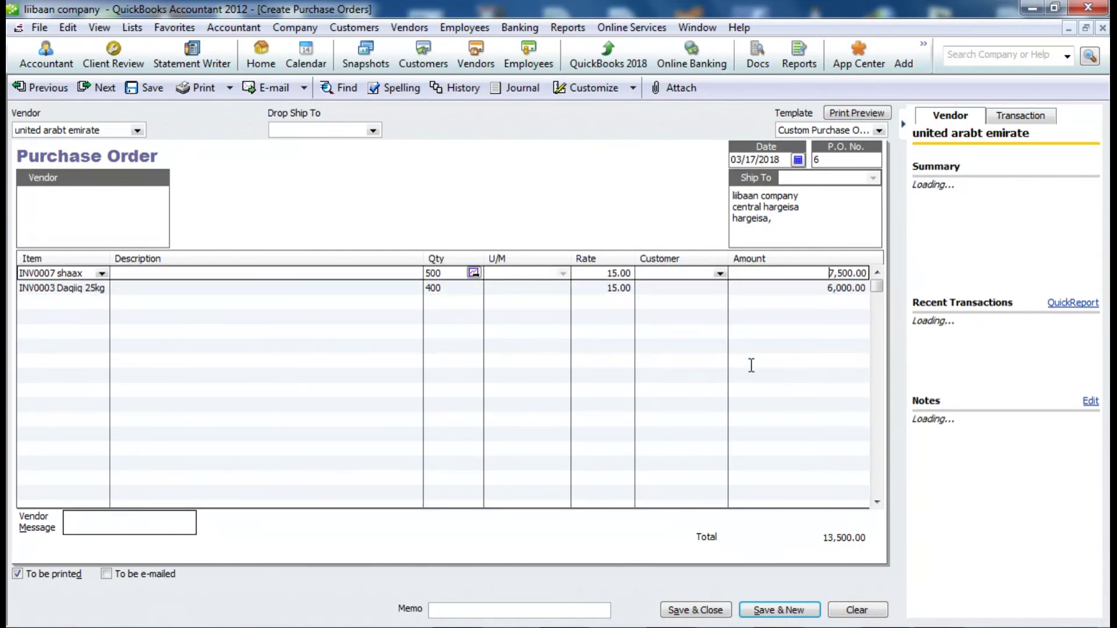